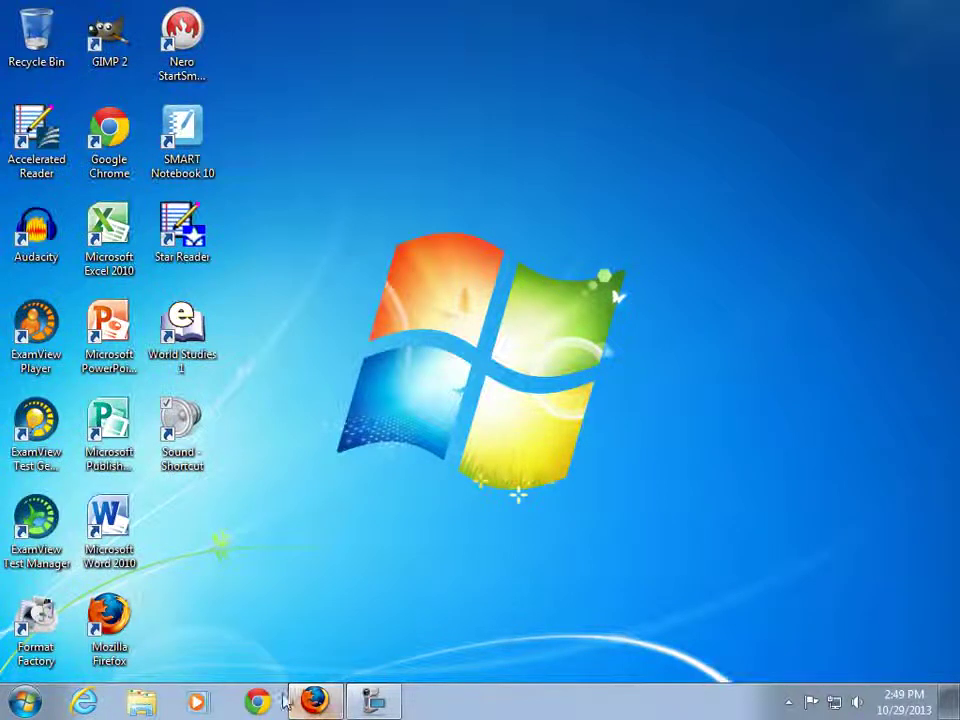
Bring Firefox forward, showing the HTTP Commander attendance update page.
left_click(313, 700)
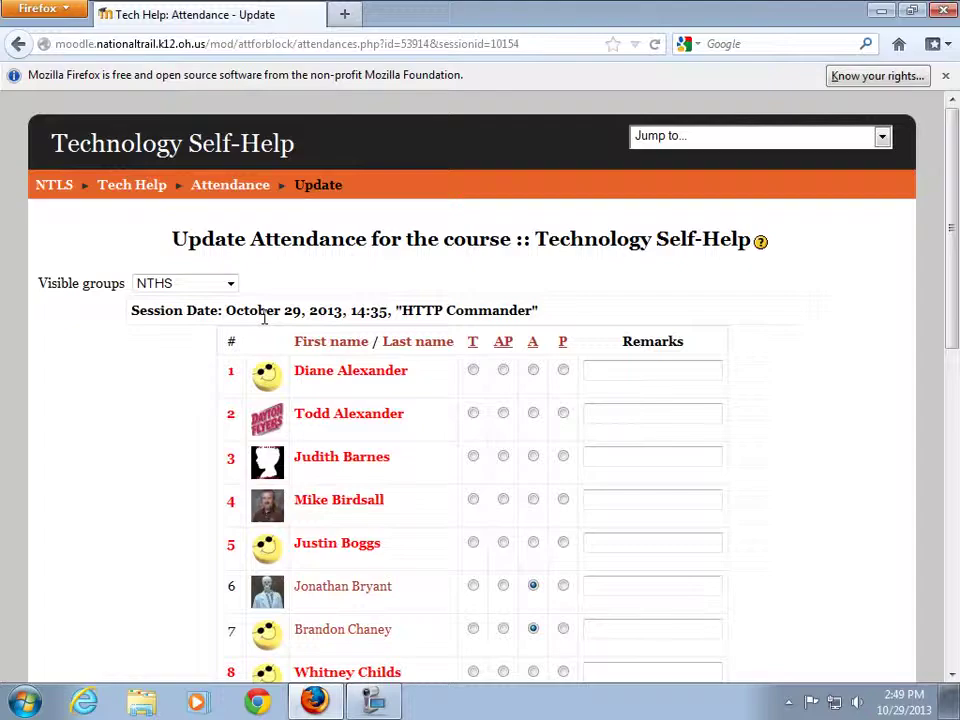
Load mobile.rationaltrail.us in a new tab and sign in with the user name and password.
left_click(345, 14)
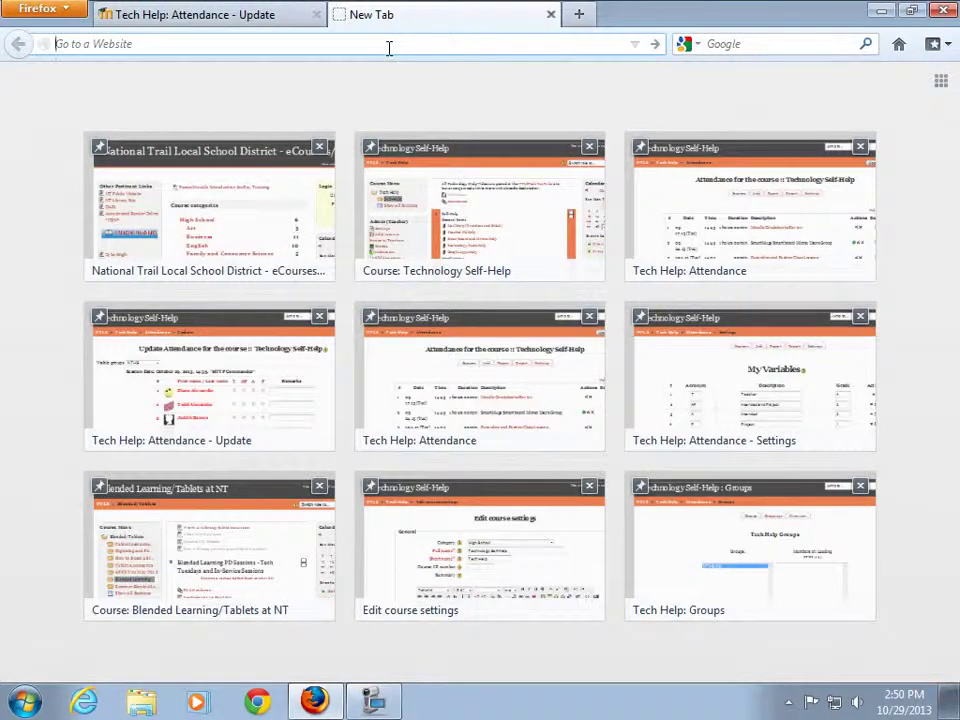
type("mobile")
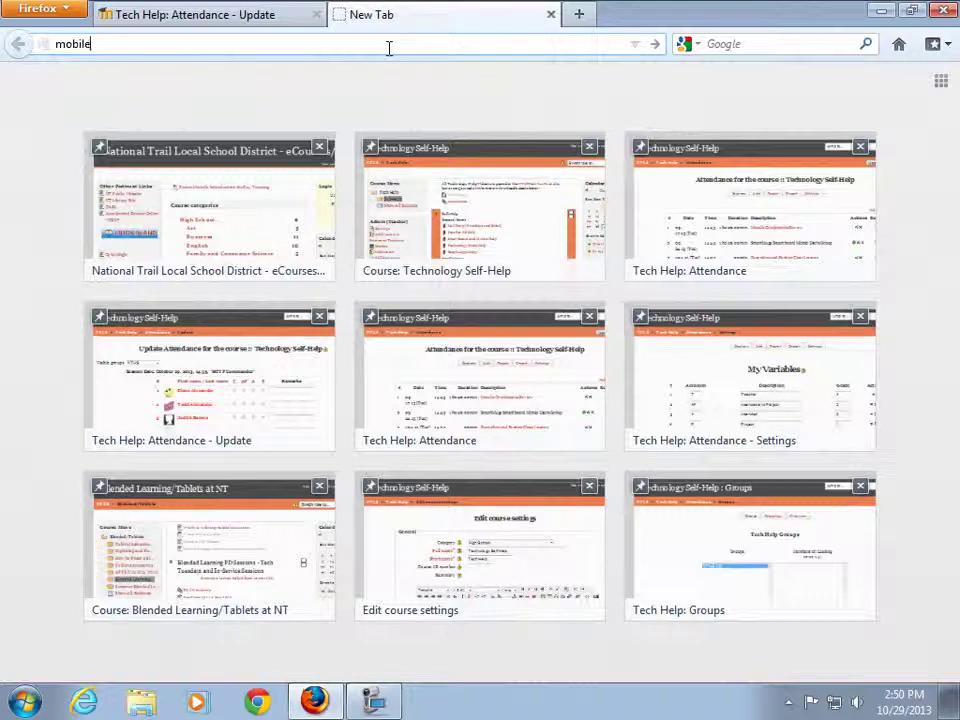
type(".rationaltrail")
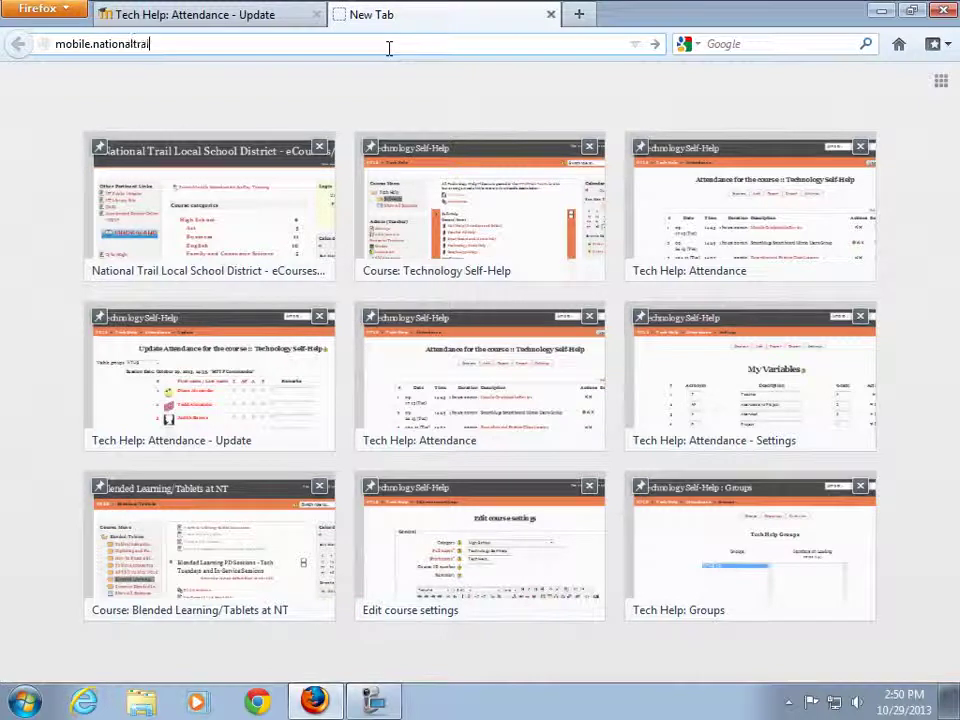
type(".us")
key("Return")
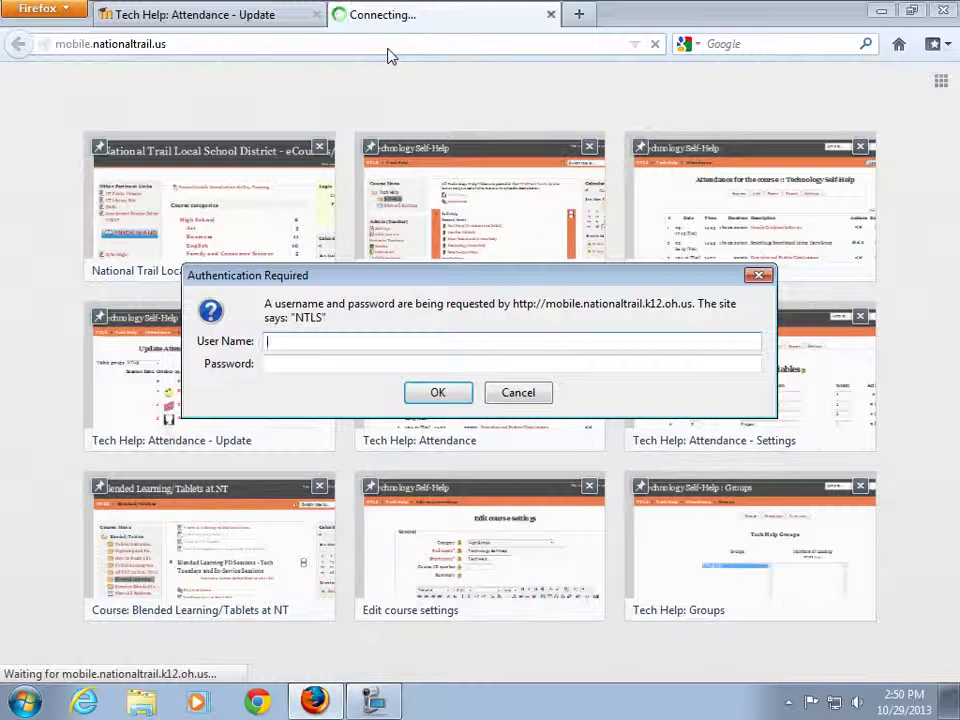
key("Tab")
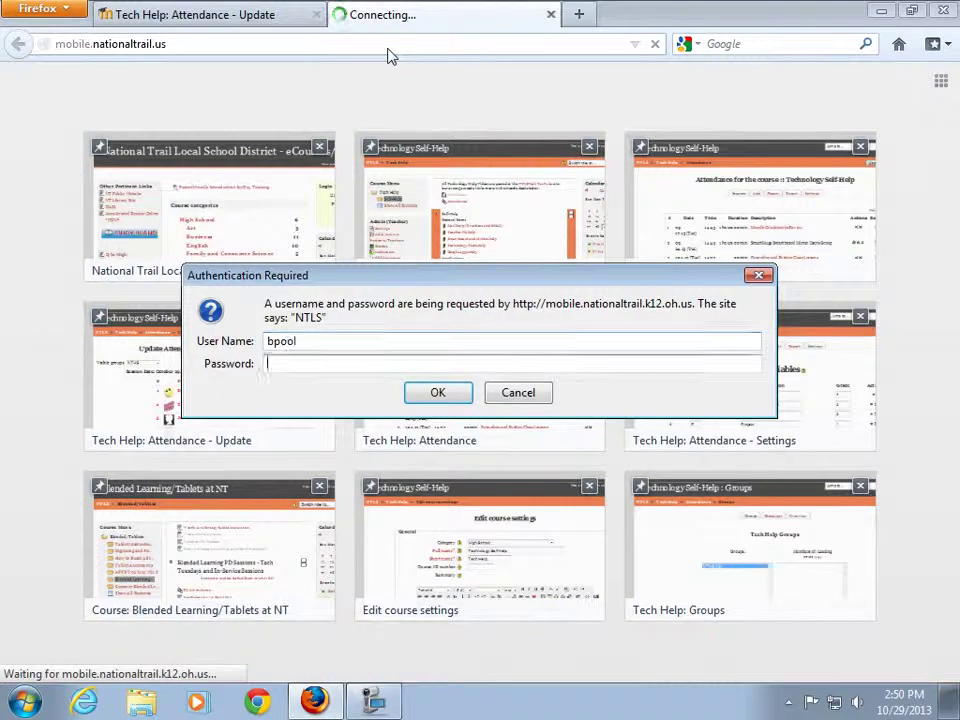
type("••••••••")
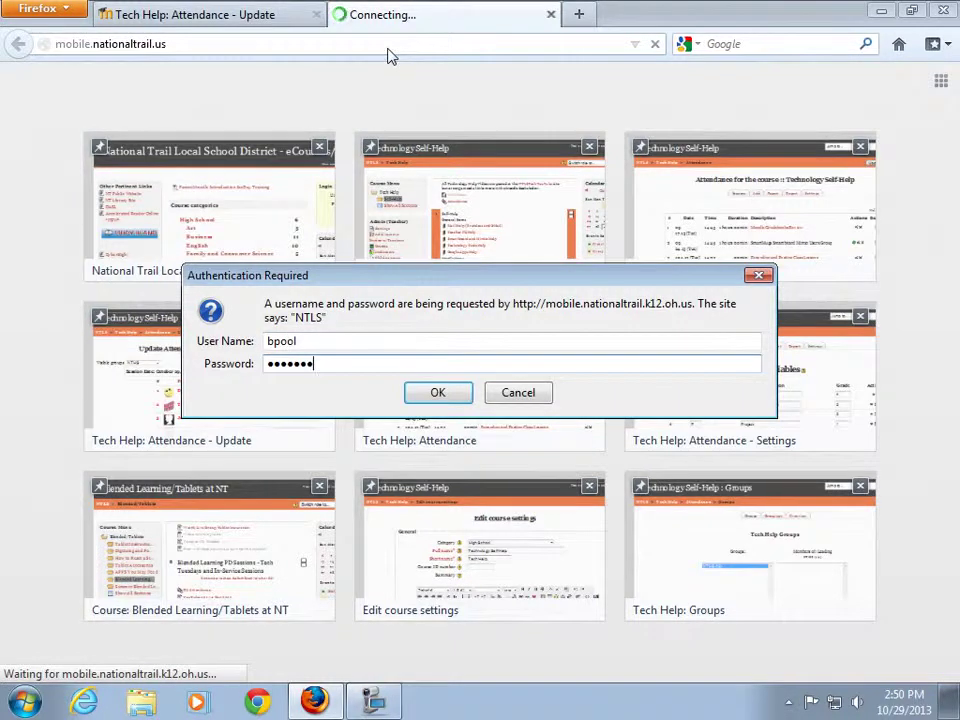
key("Return")
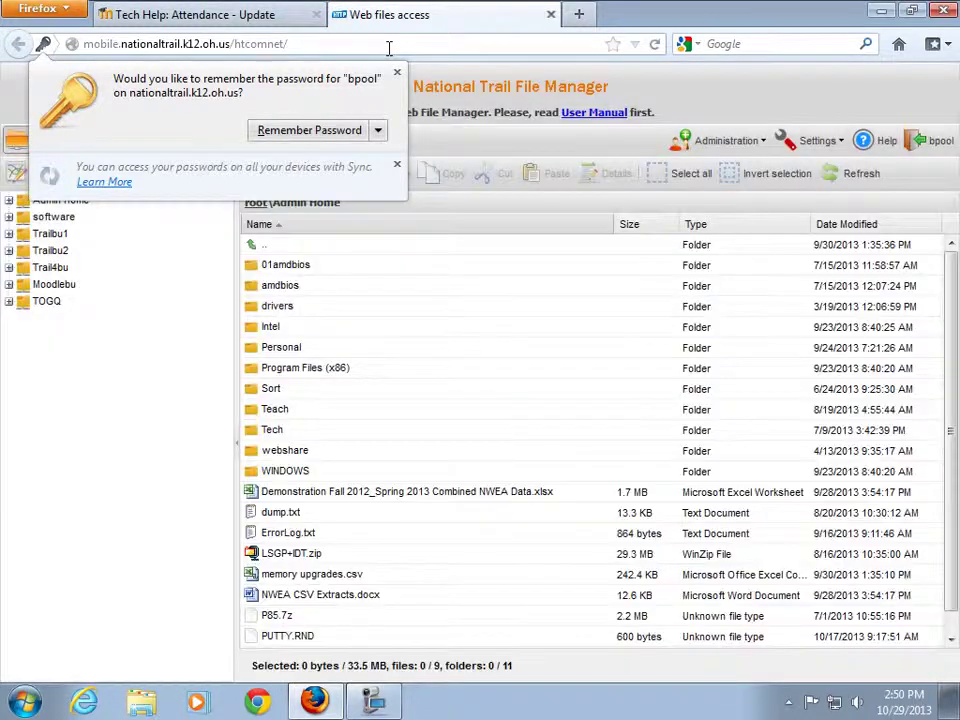
Dismiss the password-saving offer, view the Trailbu2 folder, then return to Admin Home.
left_click(397, 72)
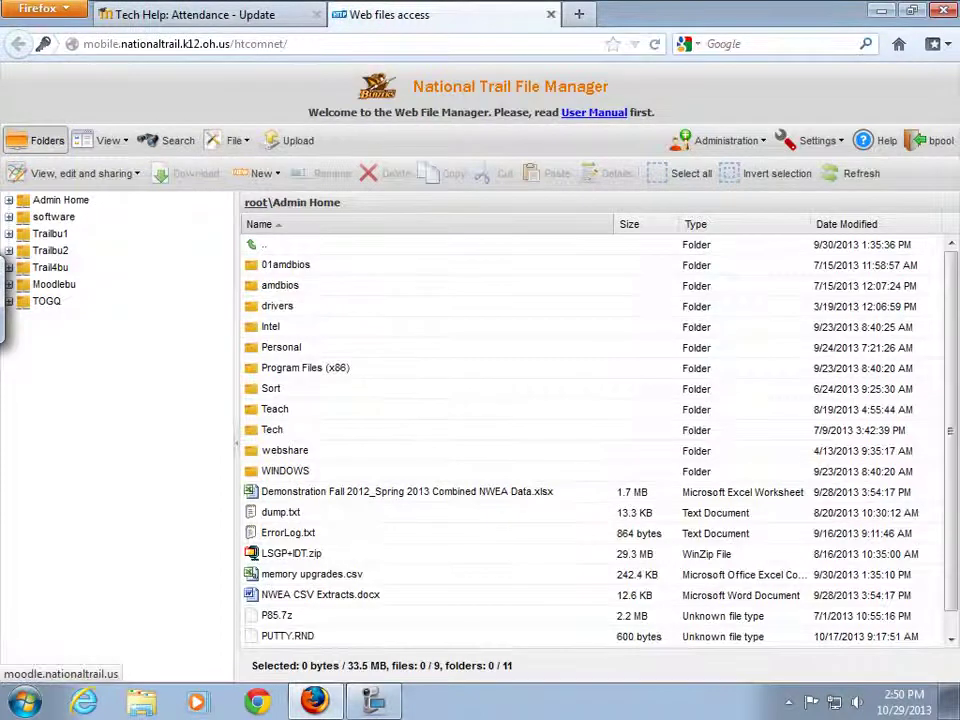
left_click(55, 254)
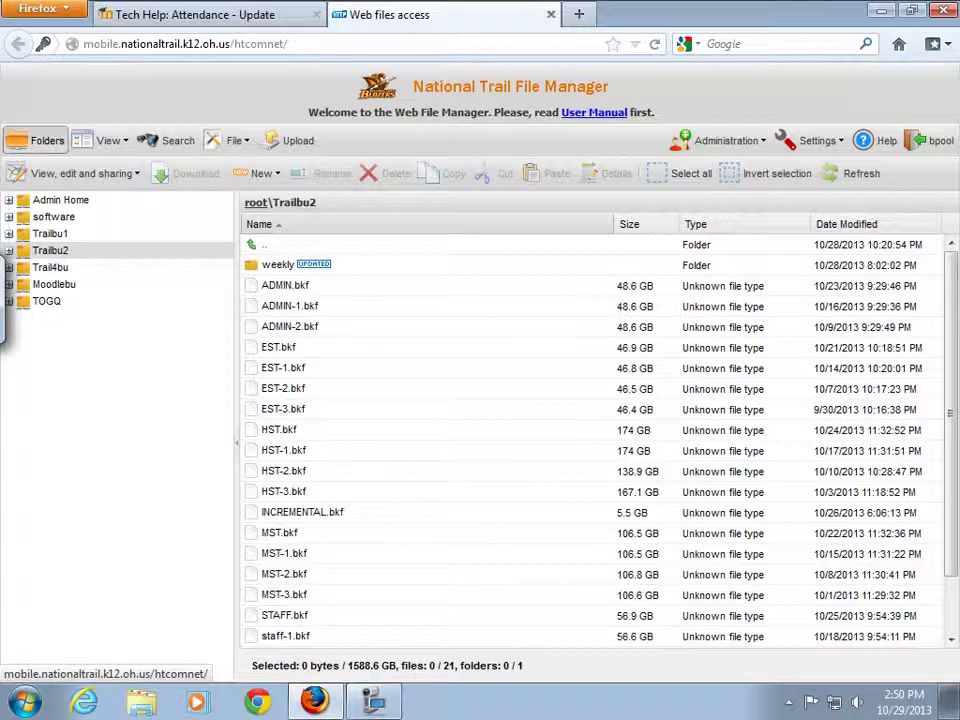
left_click(58, 200)
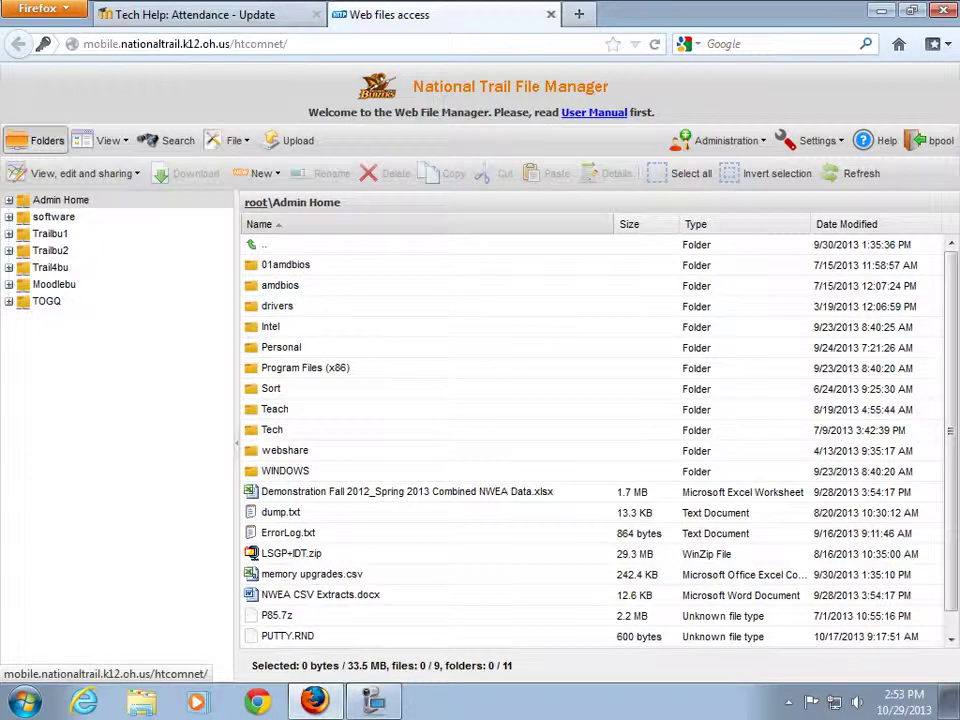
Open NWEA CSV Extracts.docx with Edit in MS Office and accept the security warning.
right_click(345, 600)
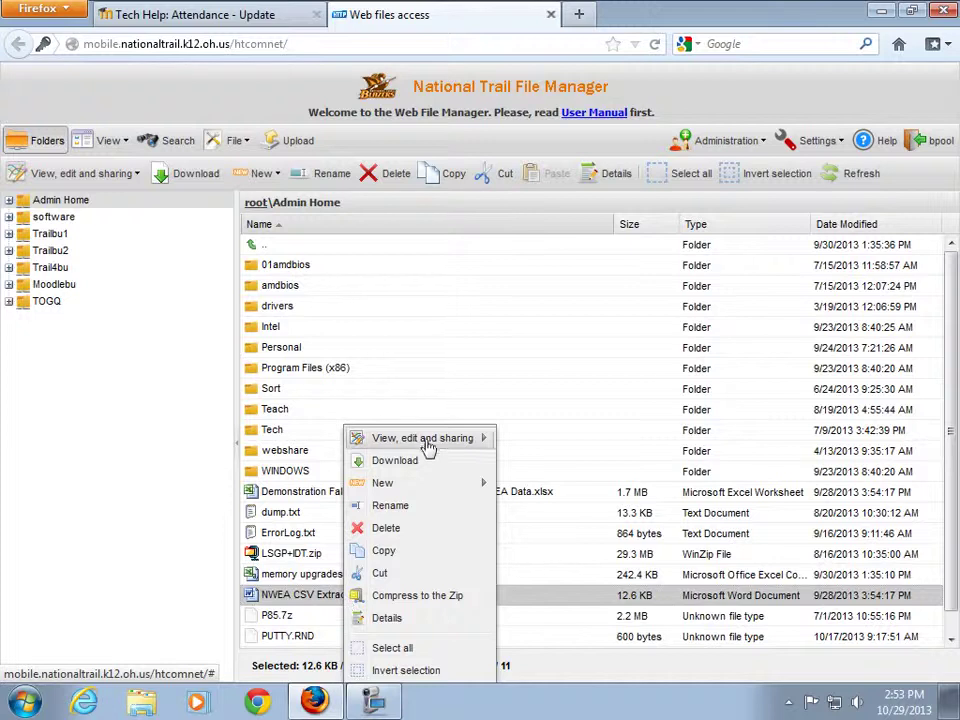
mouse_move(427, 441)
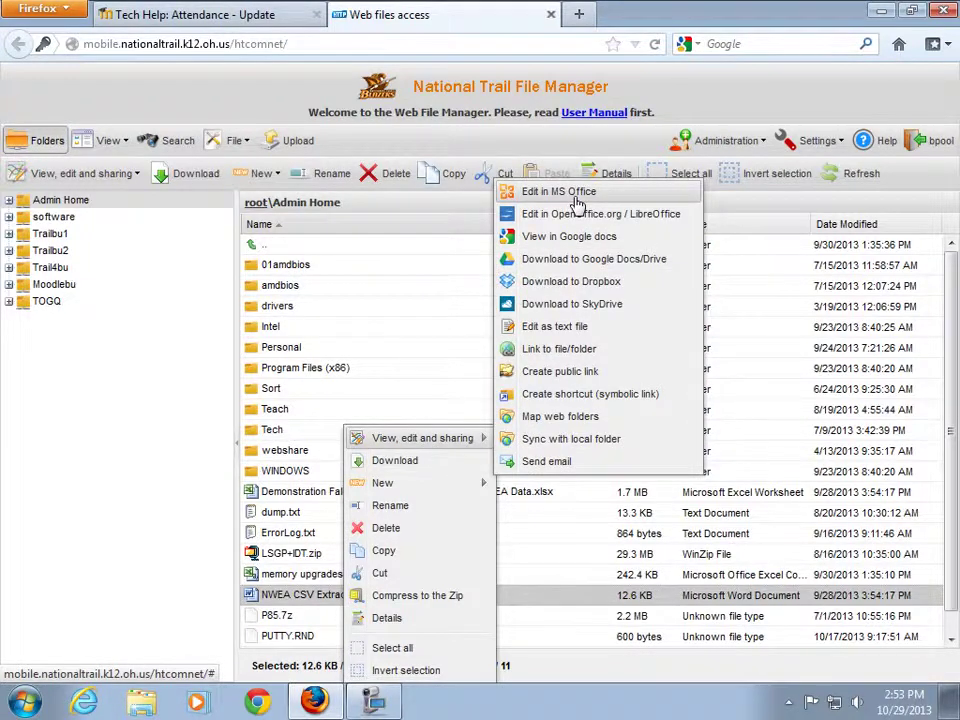
left_click(578, 194)
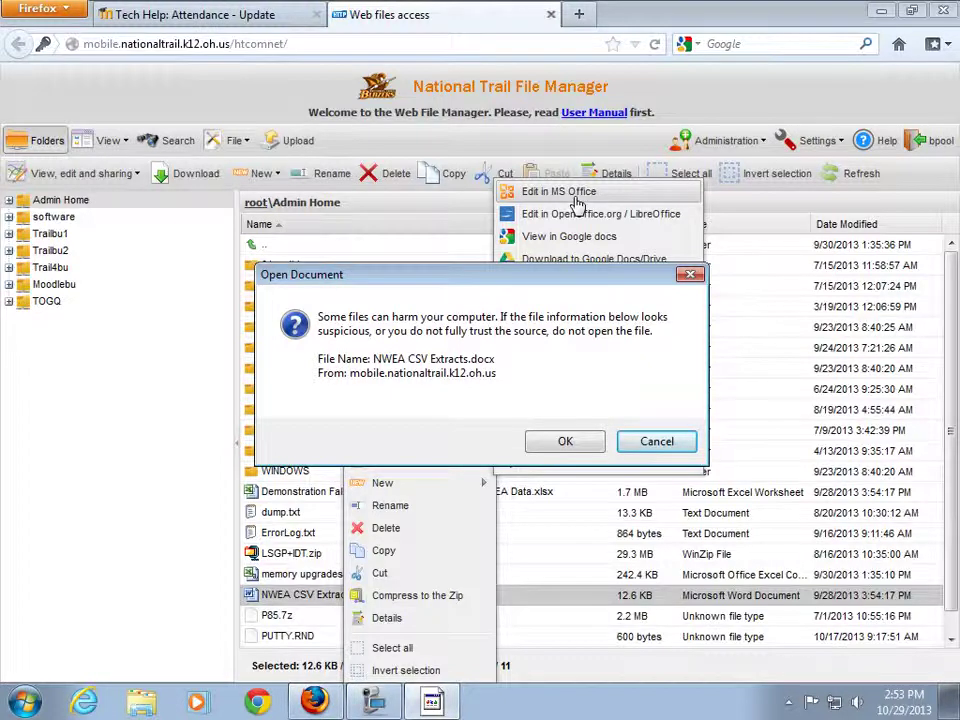
left_click(565, 441)
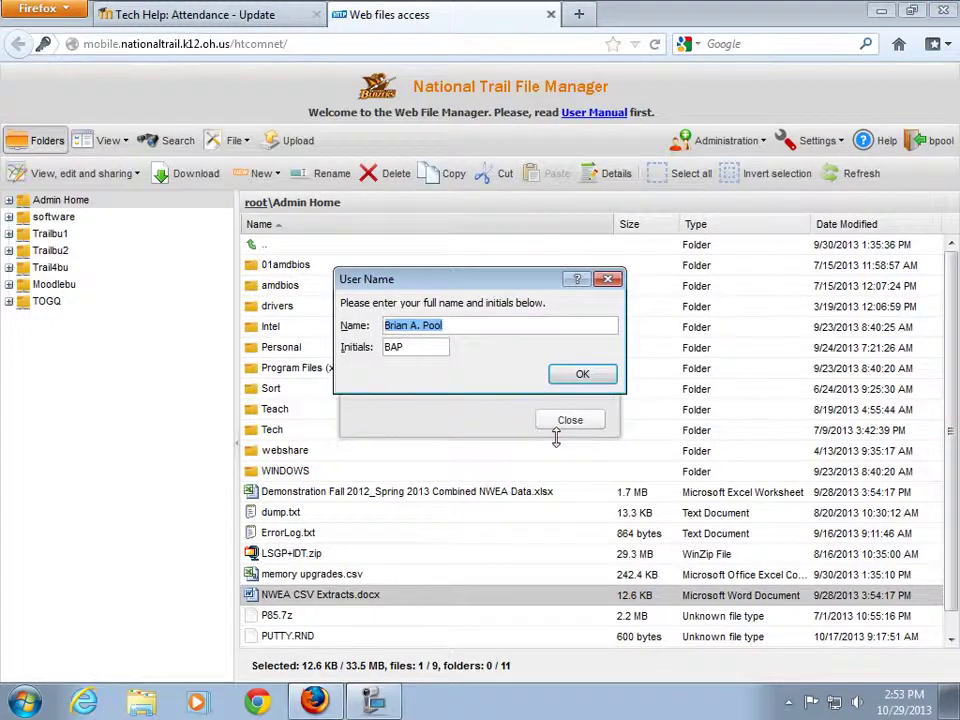
Accept the suggested name and initials, then open the support article from Word's SSL warning.
left_click(583, 375)
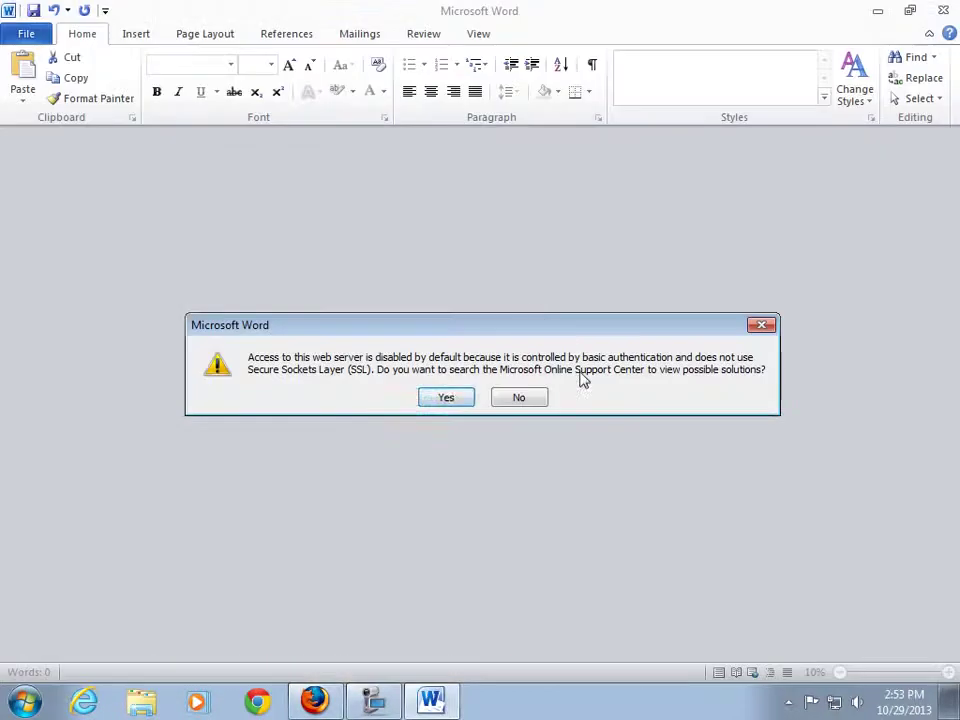
left_click(450, 397)
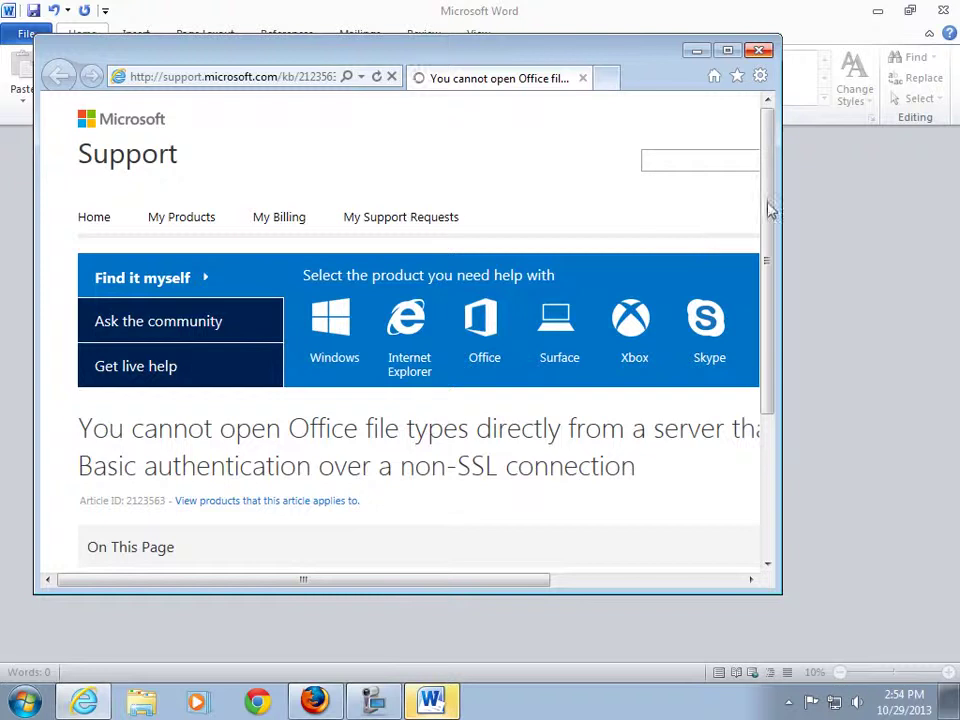
left_click_drag(769, 208, 768, 360)
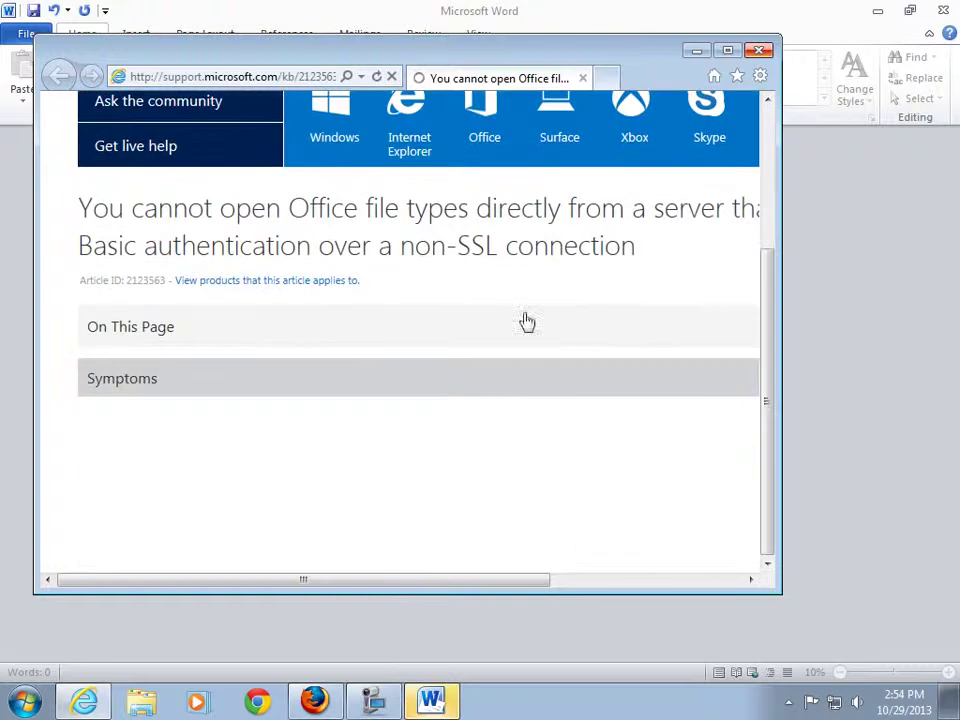
Close the support article, apply Office's recommended settings, and return to the file manager.
left_click(768, 51)
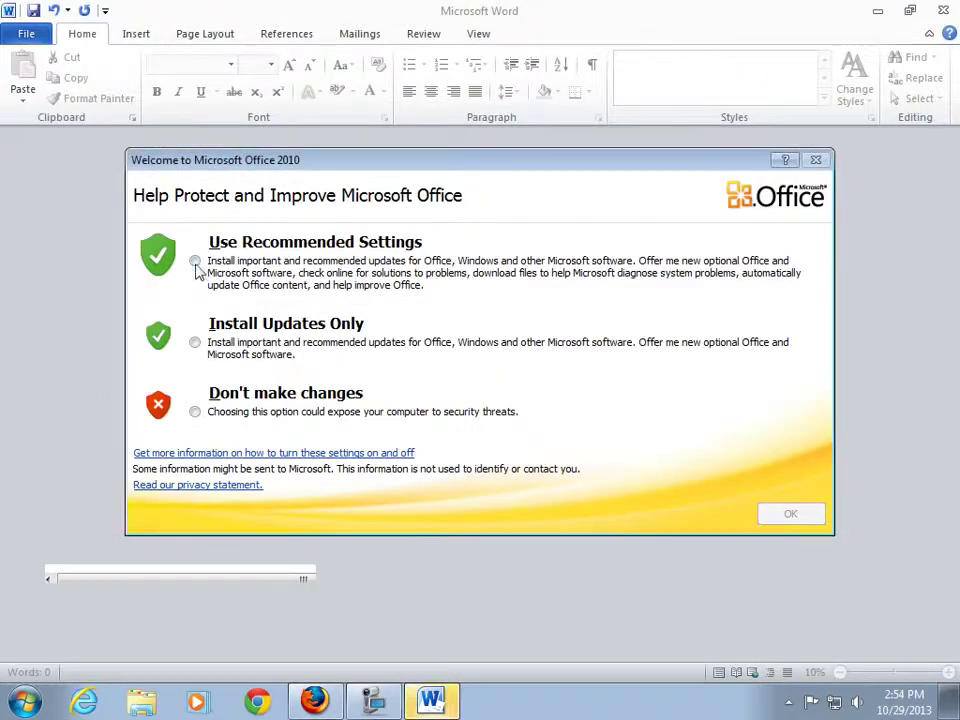
left_click(194, 260)
left_click(800, 513)
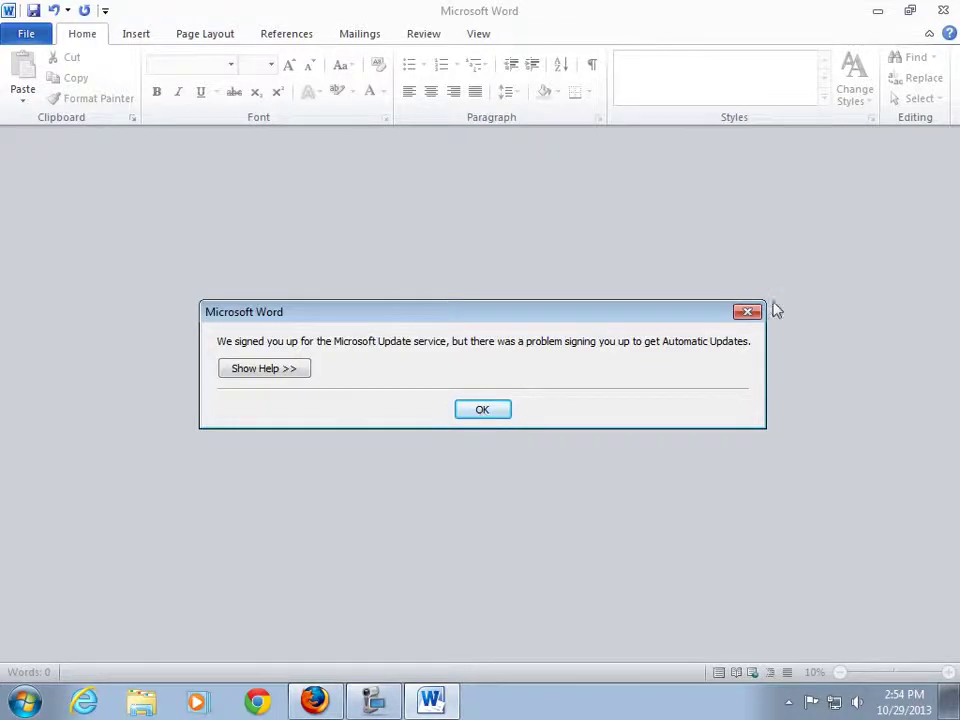
left_click(316, 701)
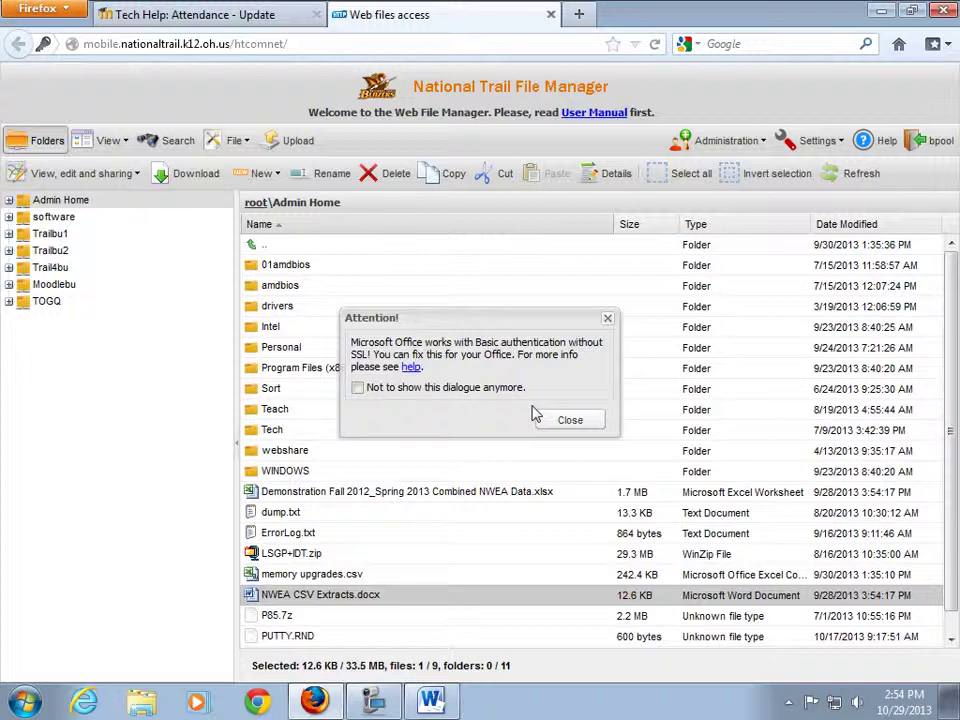
View the Basic authentication help, close it, and dismiss the Attention warning.
left_click(410, 367)
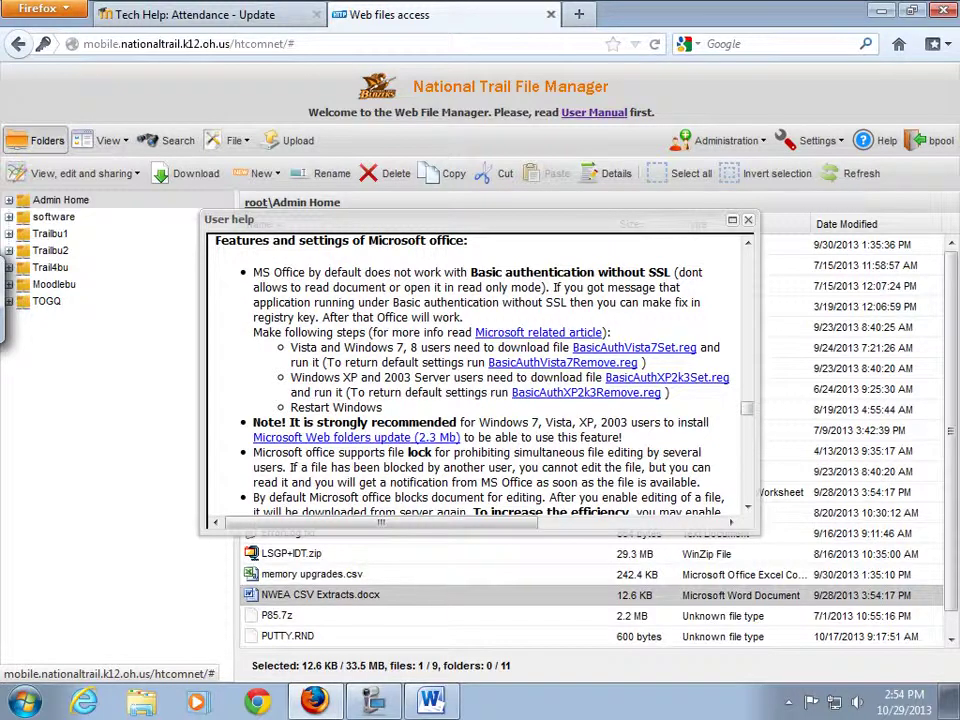
left_click(748, 219)
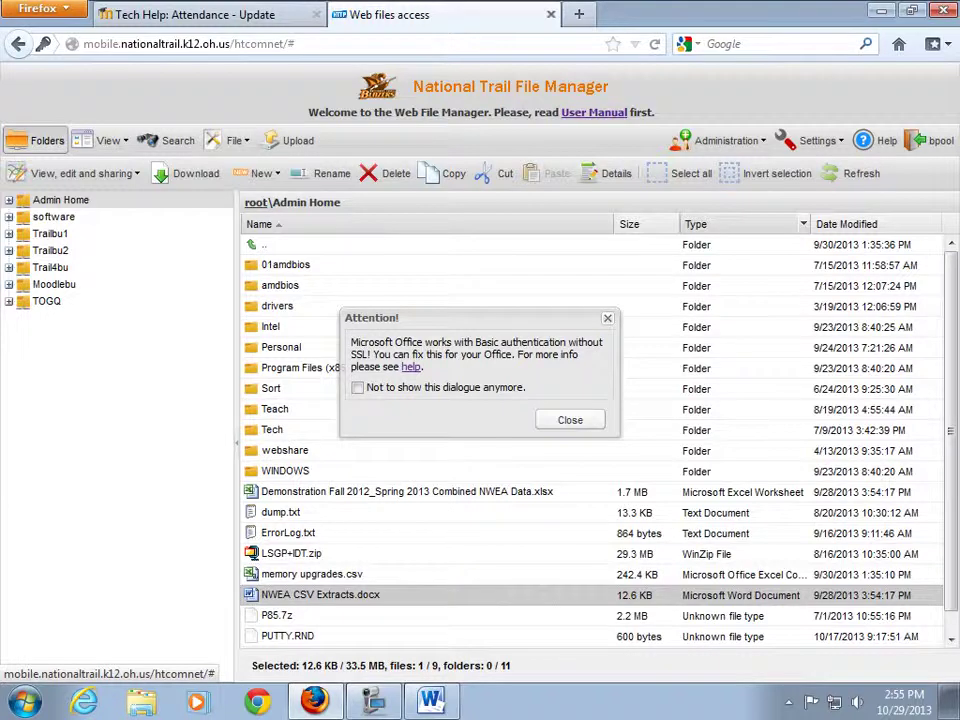
left_click(570, 419)
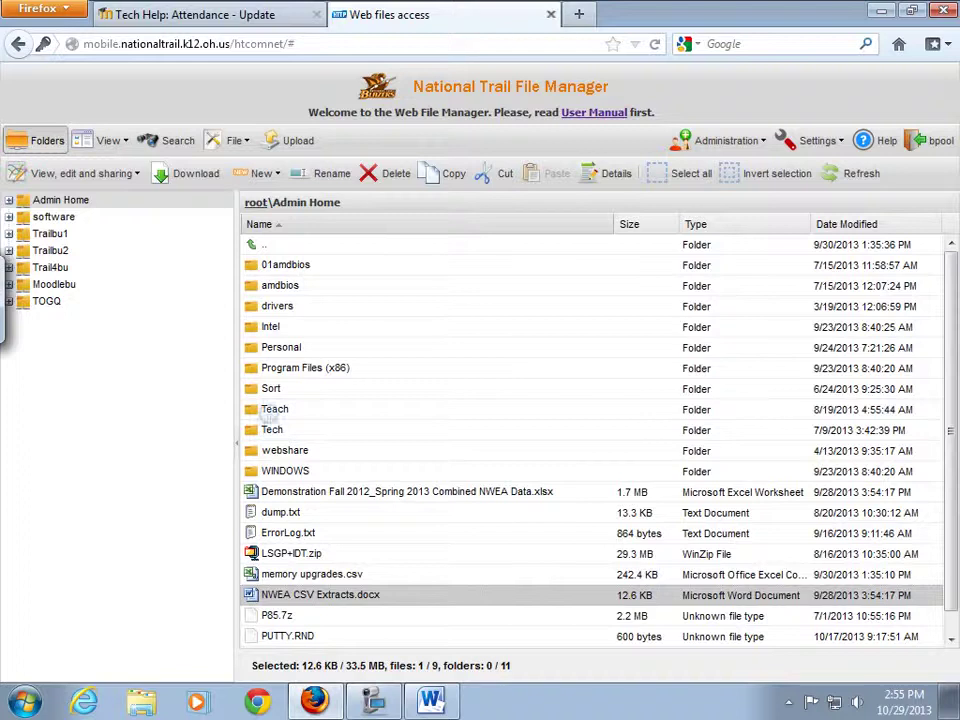
Navigate into Teach, then Notebook Lessons, then the CH3 folder.
left_click(272, 409)
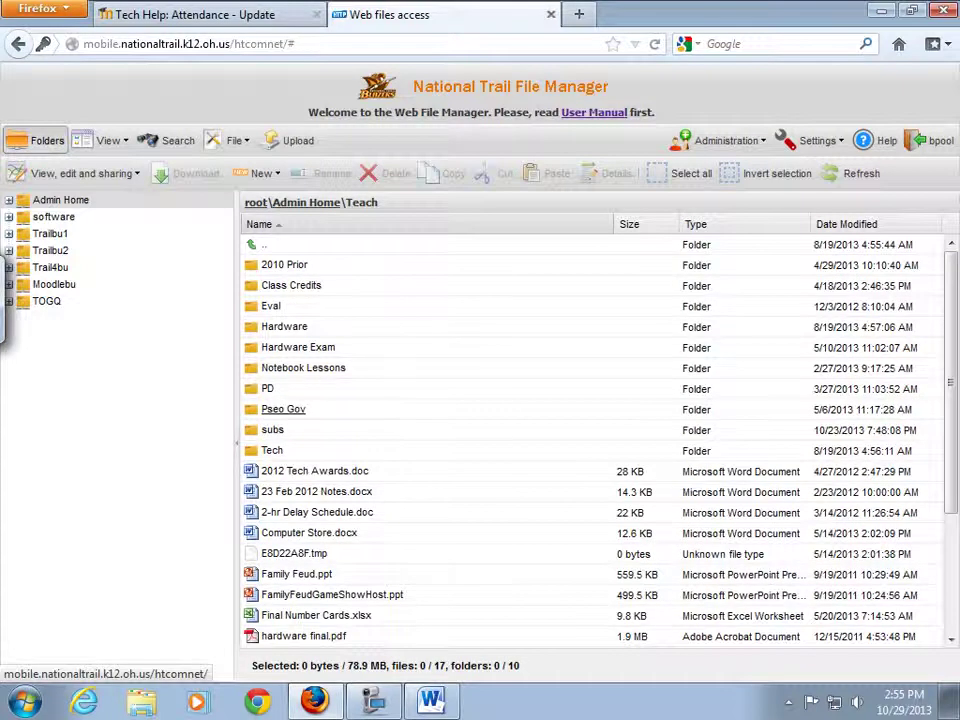
left_click(283, 368)
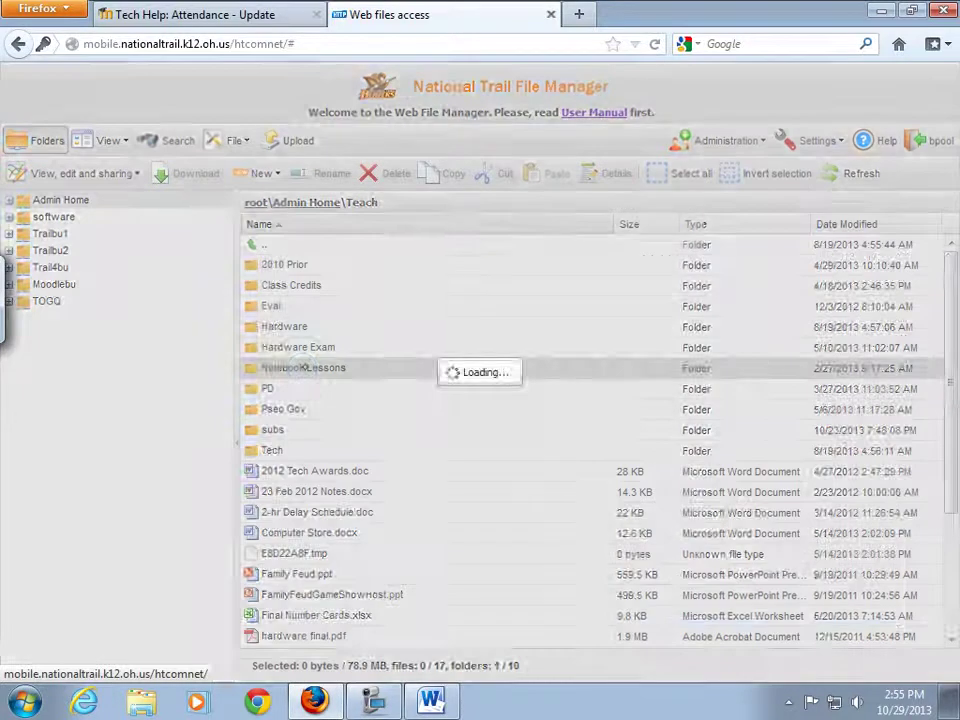
double_click(270, 347)
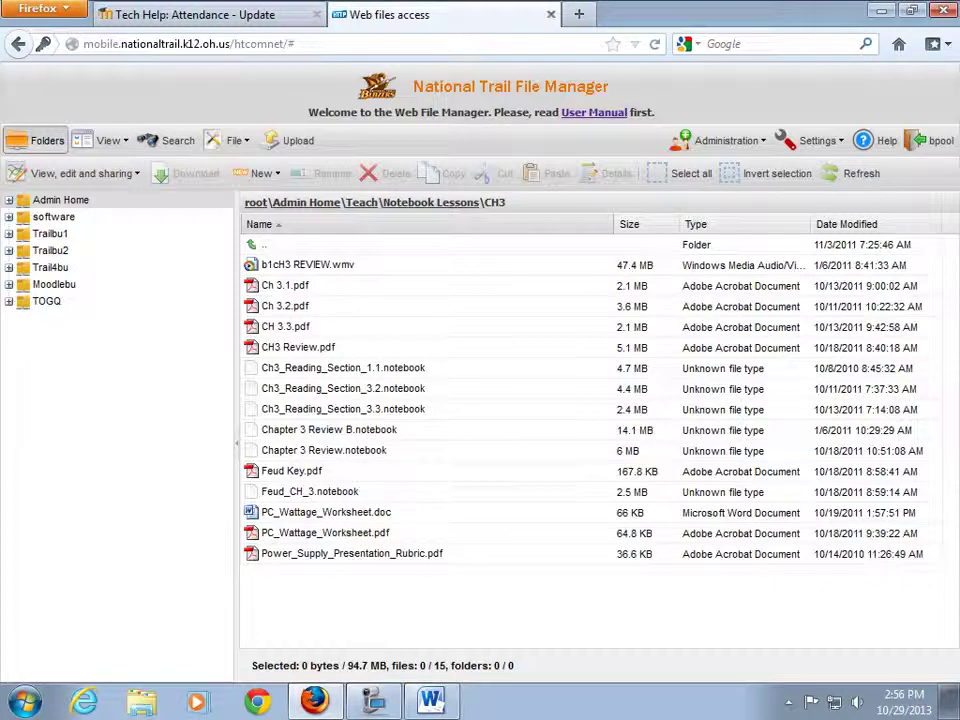
Open the Admin panel and display its Folders settings.
left_click(735, 140)
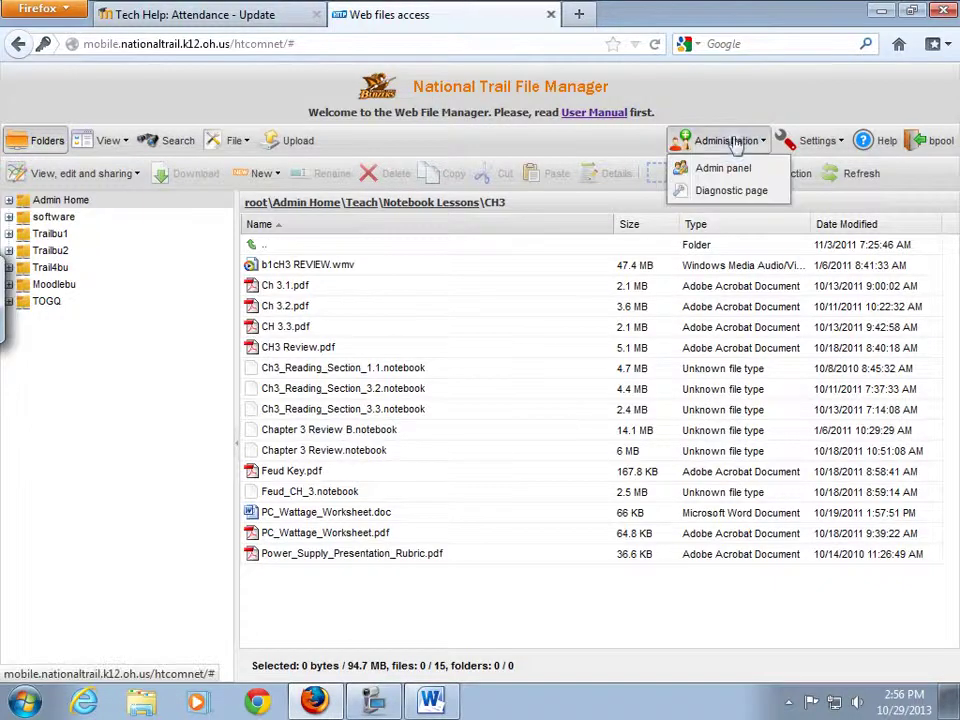
left_click(724, 168)
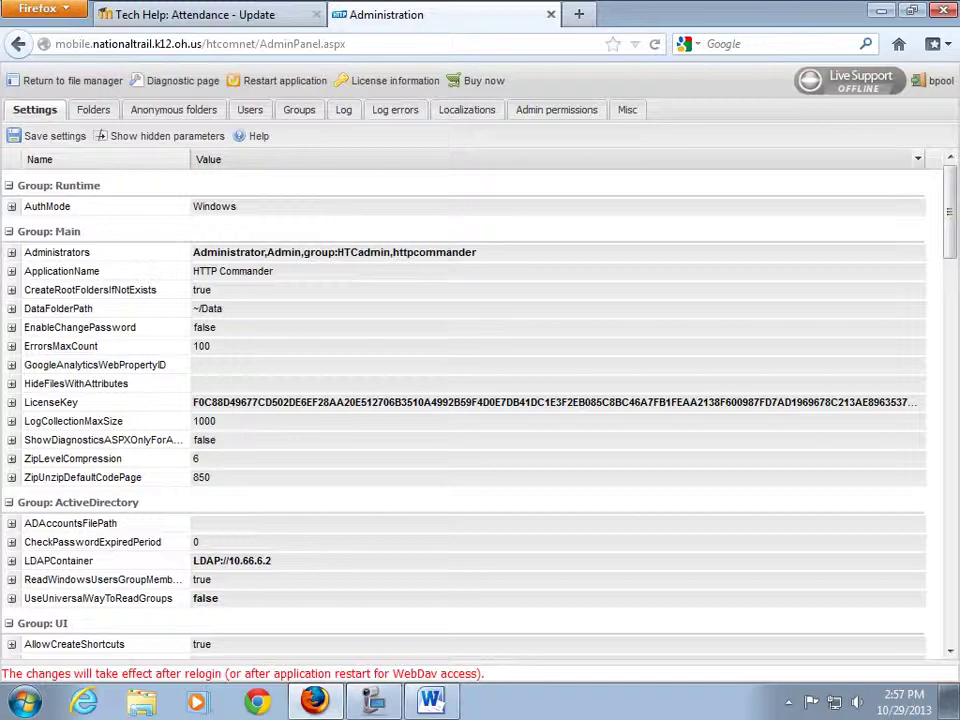
left_click(90, 109)
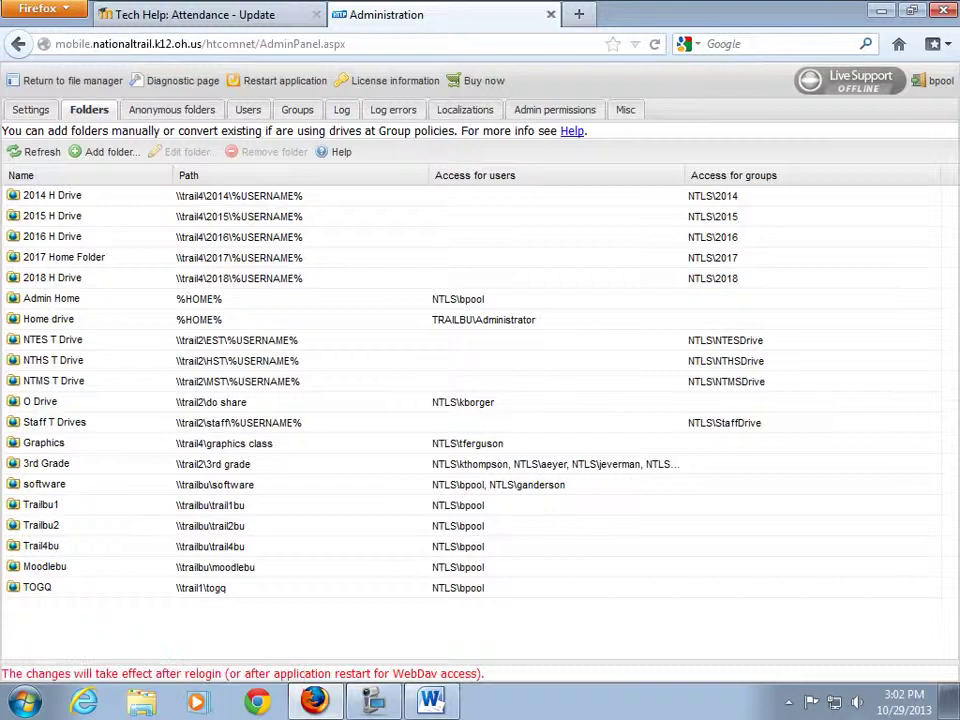
Restore Firefox from the desktop and leave the Admin panel for the file manager.
left_click(948, 710)
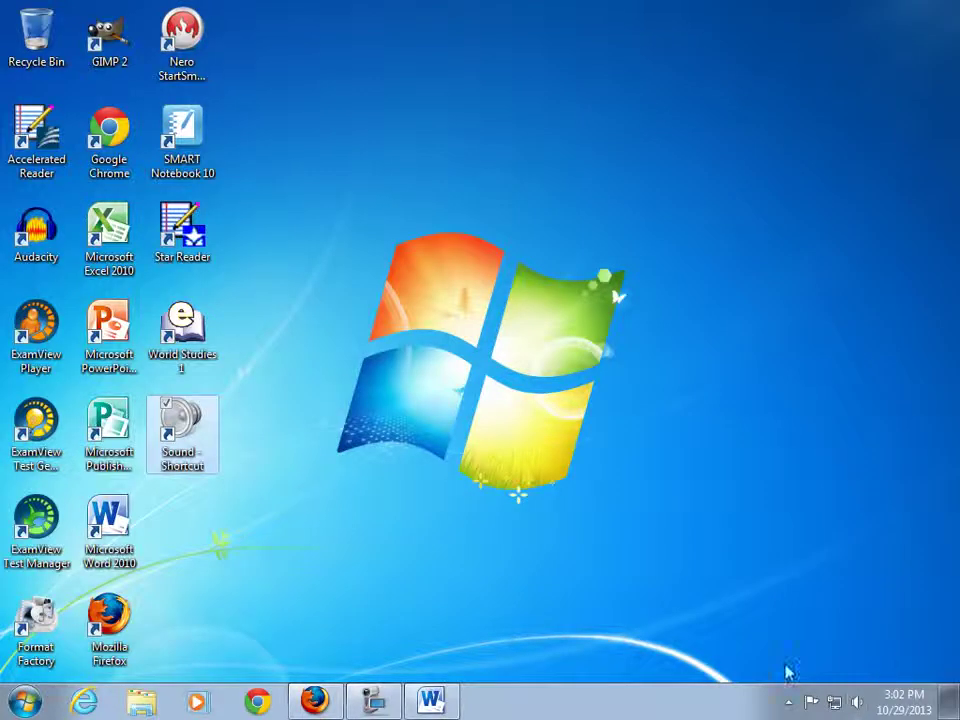
left_click(315, 700)
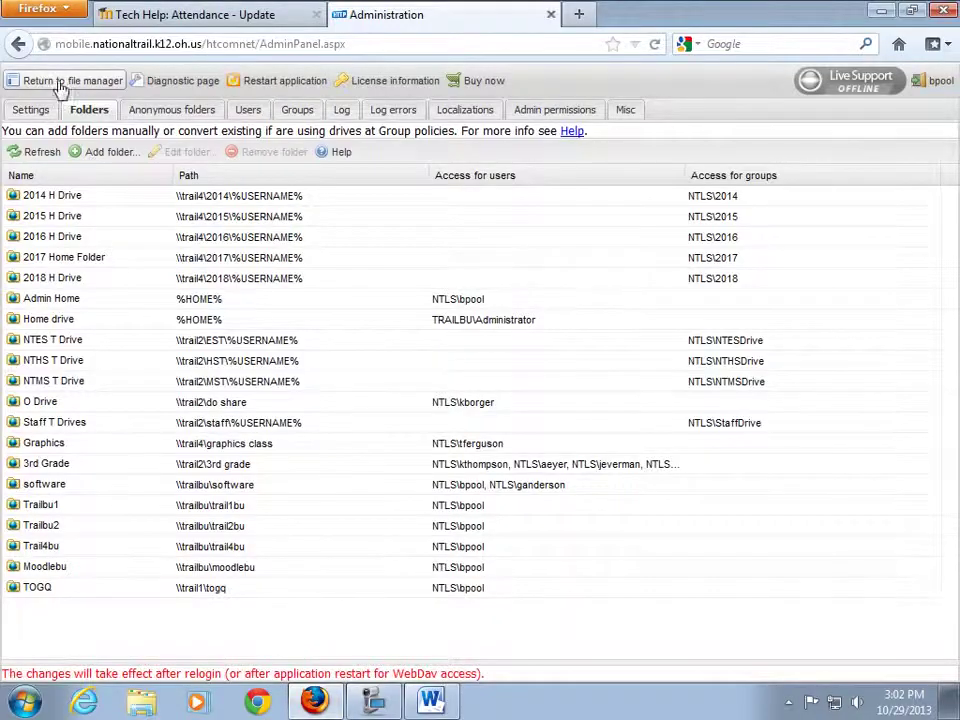
left_click(25, 80)
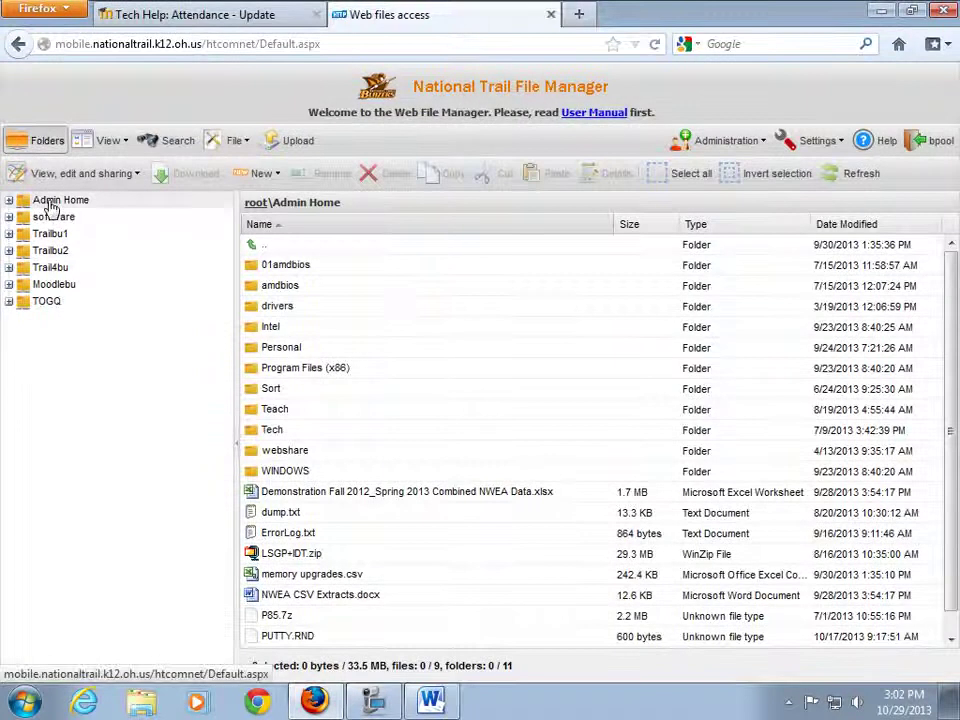
Open the Admin Home folder and enlarge the page for readability.
left_click(50, 202)
key("ctrl+plus")
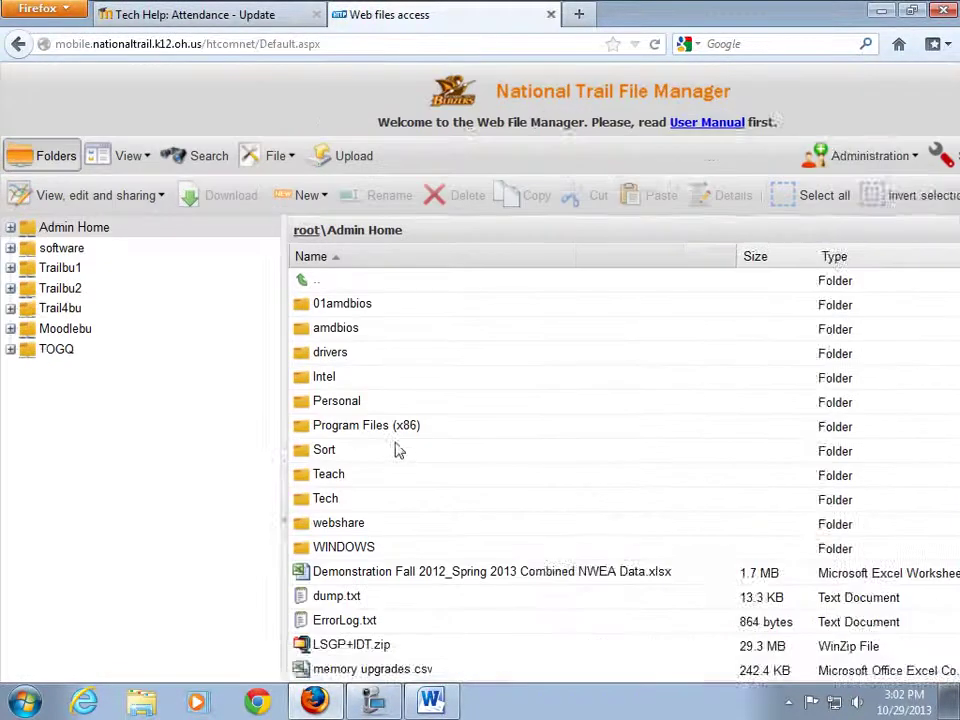
left_click_drag(950, 347, 950, 452)
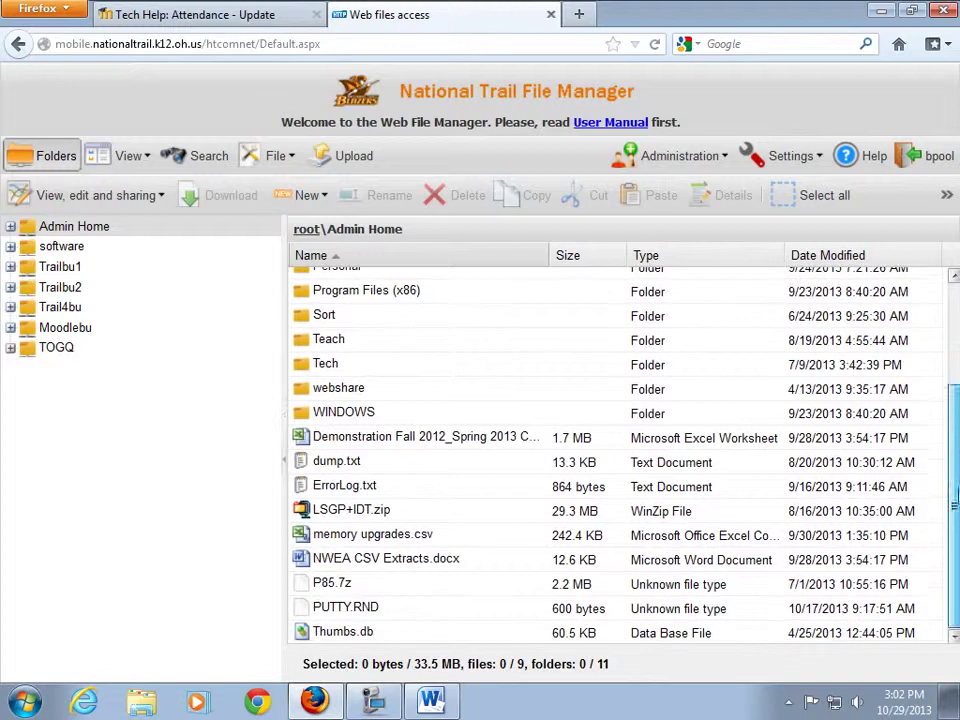
Bring up the 'View, edit and sharing' options for NWEA CSV Extracts.docx.
left_click(368, 566)
right_click(368, 566)
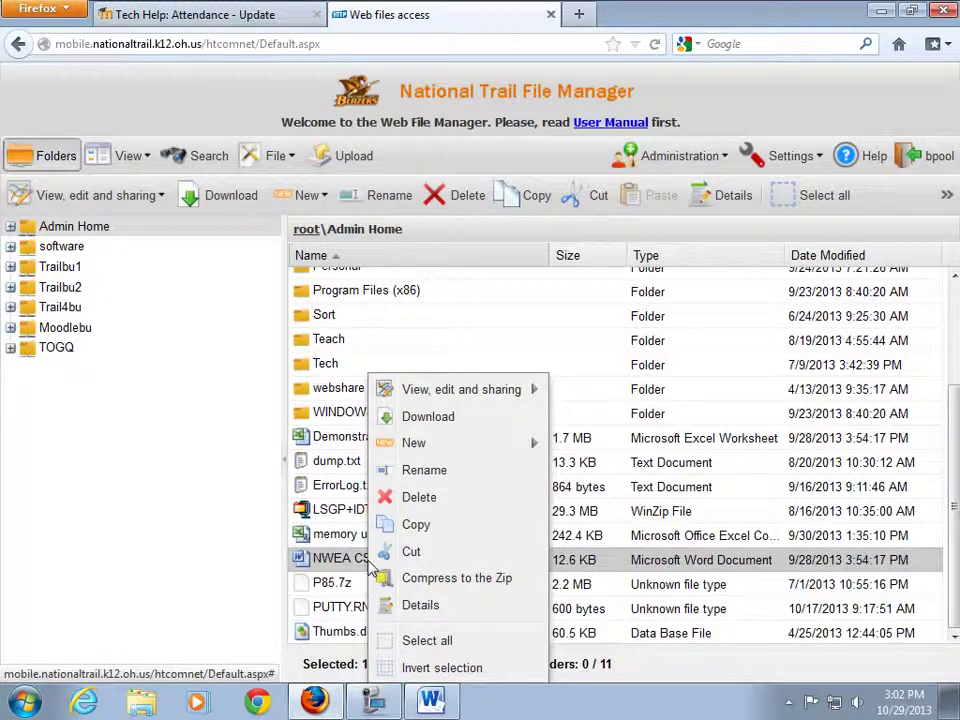
mouse_move(499, 400)
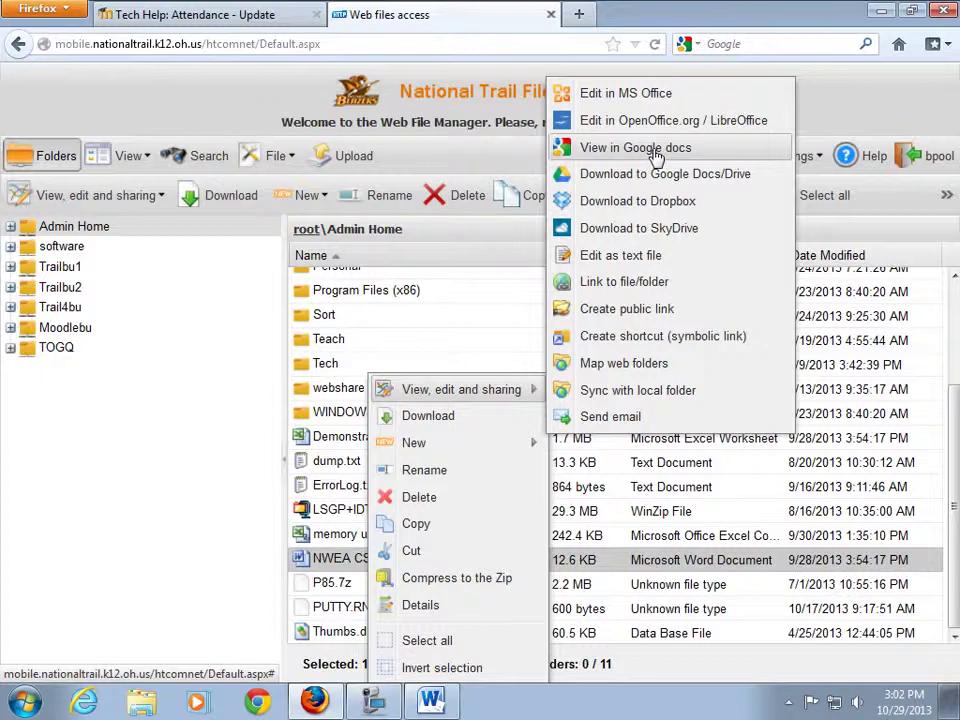
View NWEA CSV Extracts.docx in Google Docs Viewer, then close that tab.
left_click(656, 158)
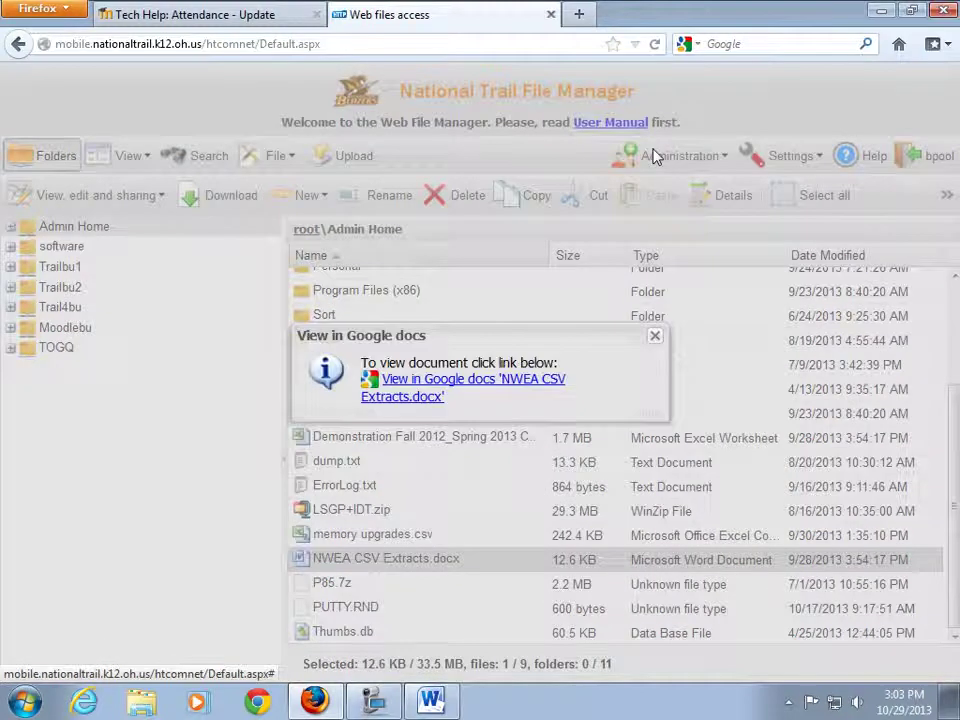
left_click(475, 386)
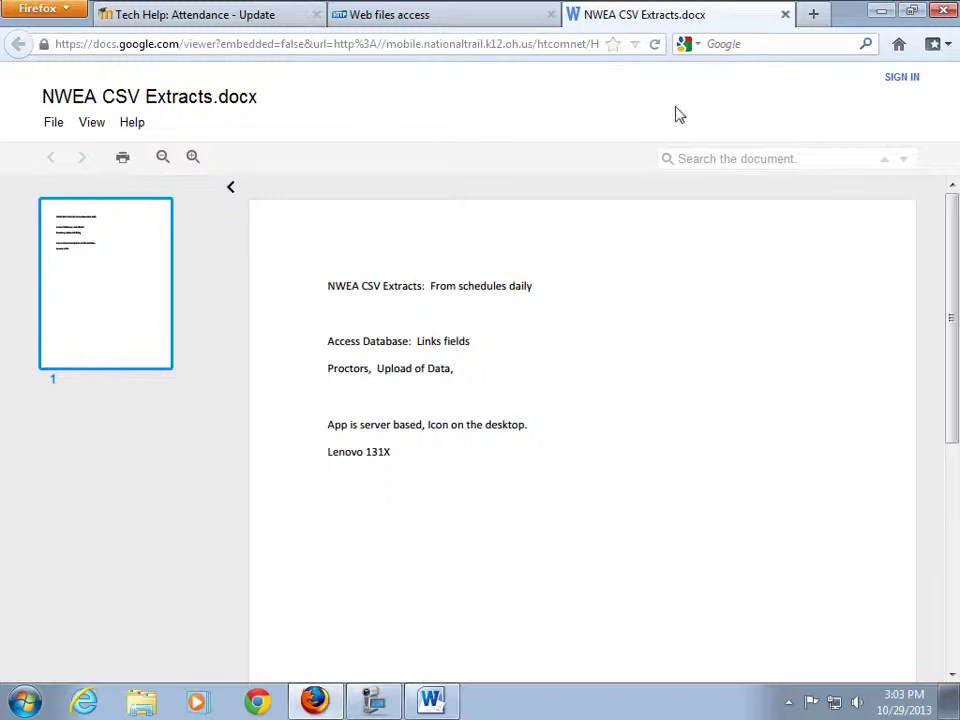
left_click(785, 15)
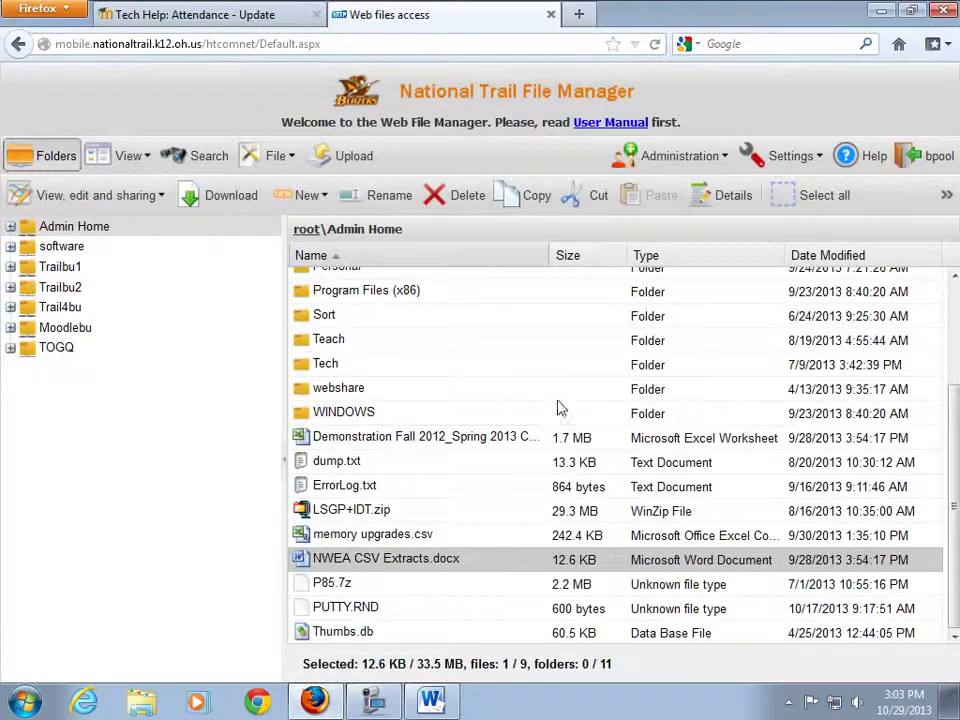
Go to Trailbu2 and open its weekly folder holding EST.bkf and INCREMENTAL.bkf.
scroll(510, 435, "up", 2)
scroll(373, 498, "down", 2)
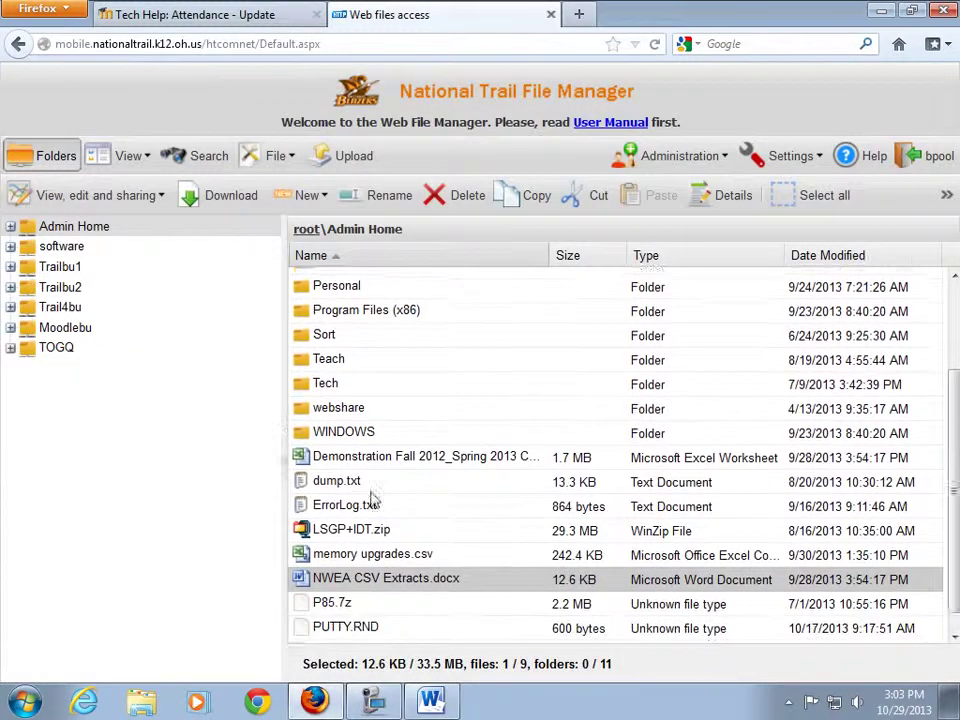
scroll(368, 481, "up", 3)
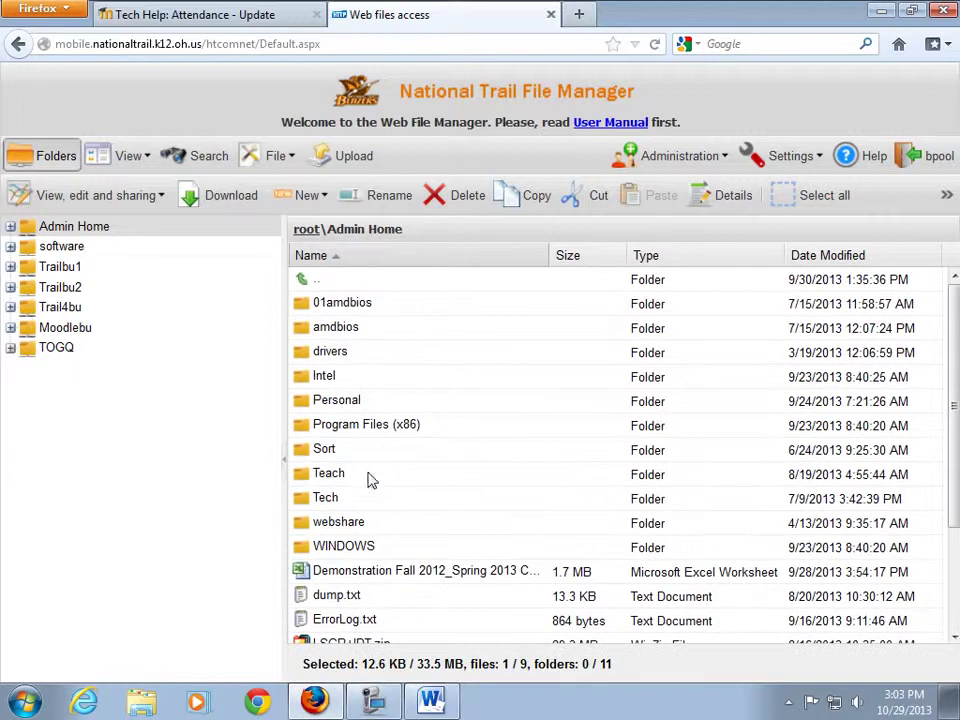
left_click(62, 287)
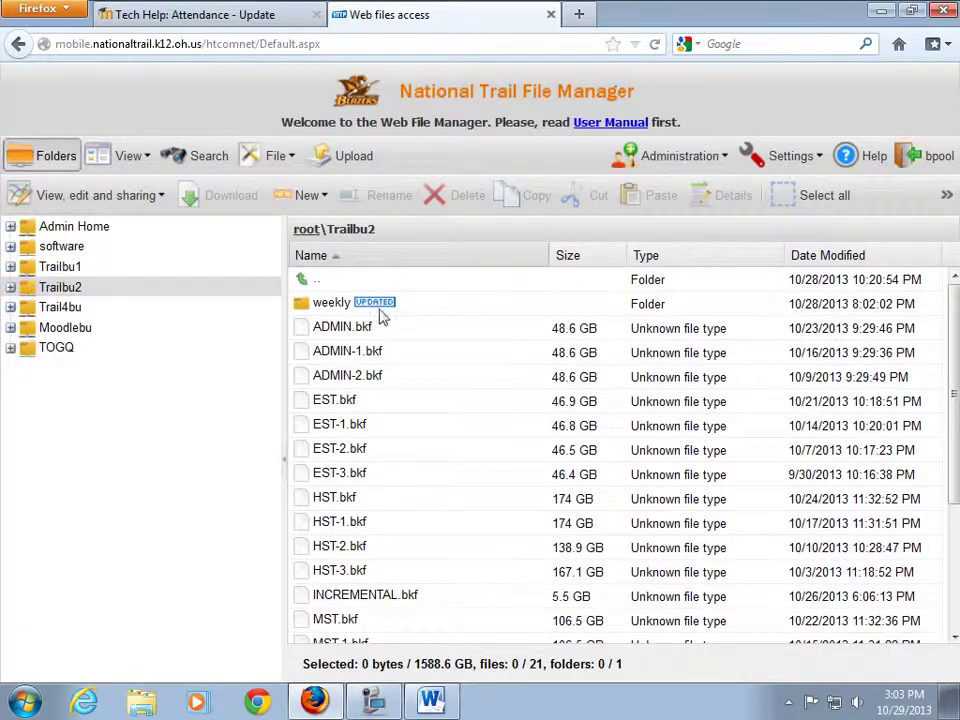
mouse_move(383, 312)
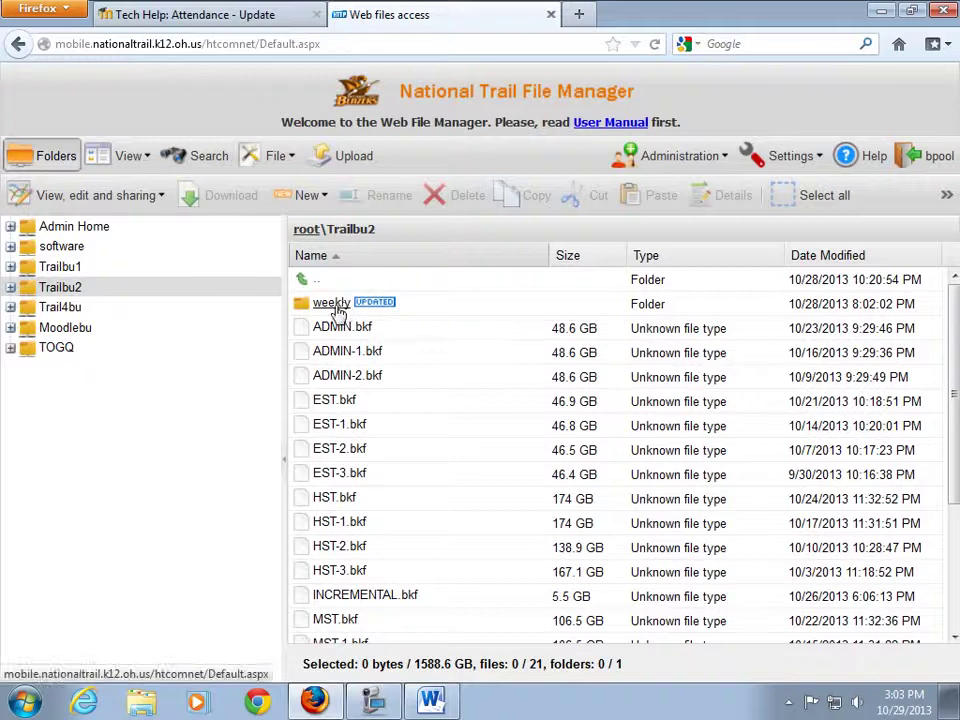
double_click(340, 305)
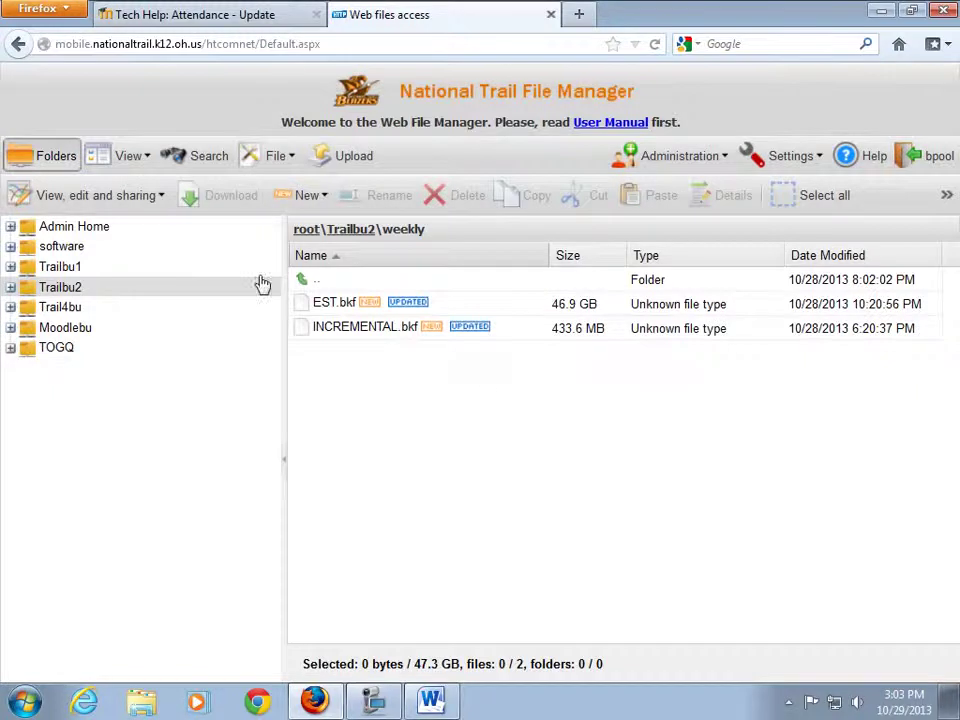
Navigate from Admin Home into Tech, then into the purchase orders folder.
left_click(86, 231)
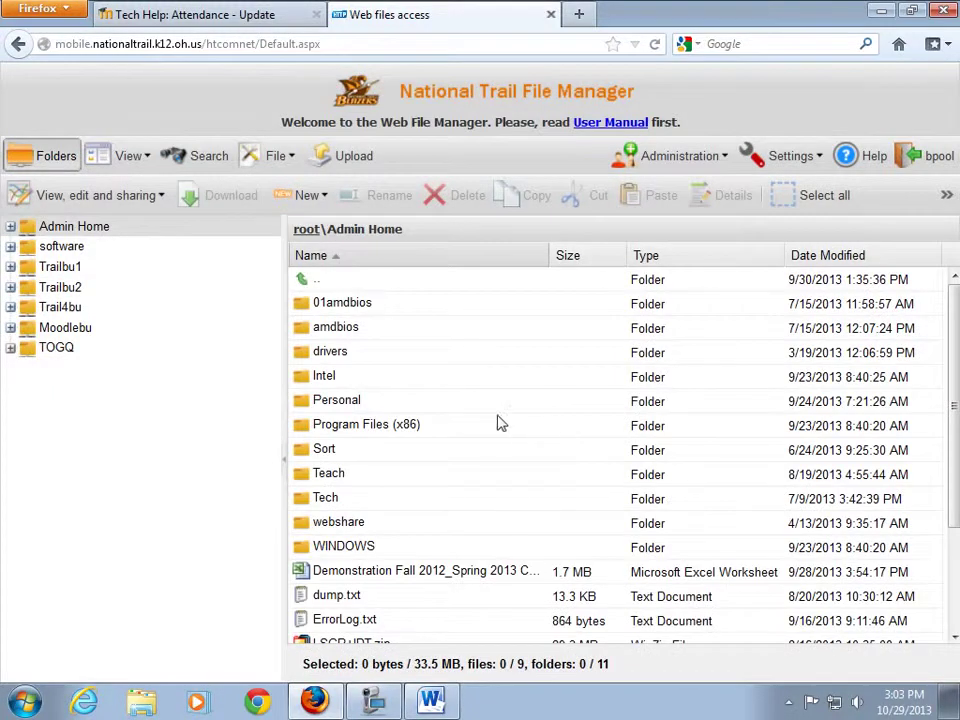
double_click(296, 499)
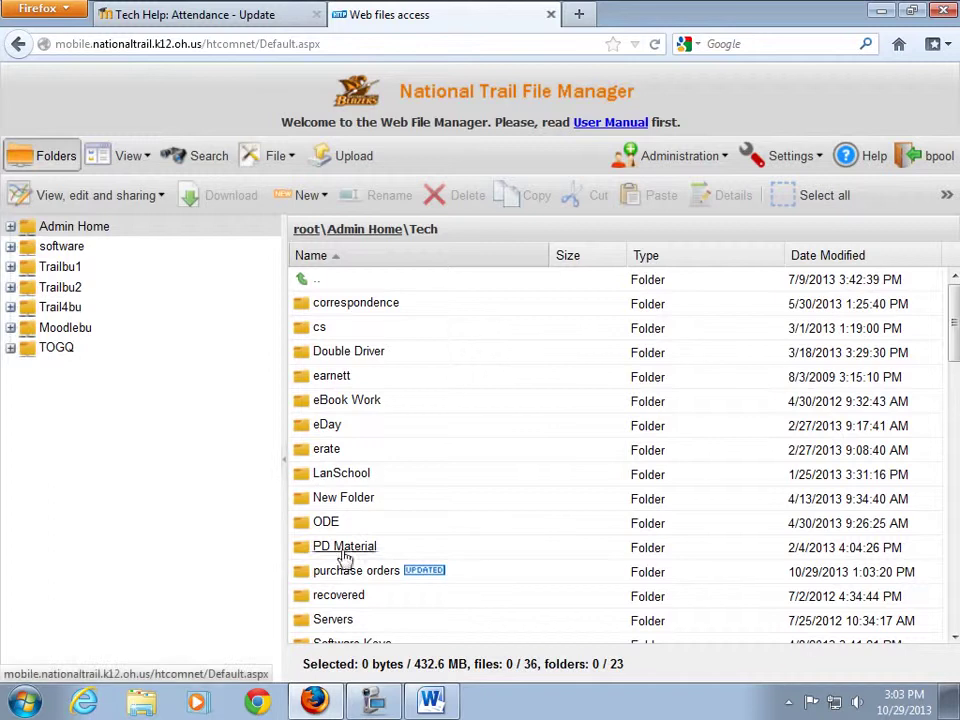
left_click(368, 578)
double_click(368, 578)
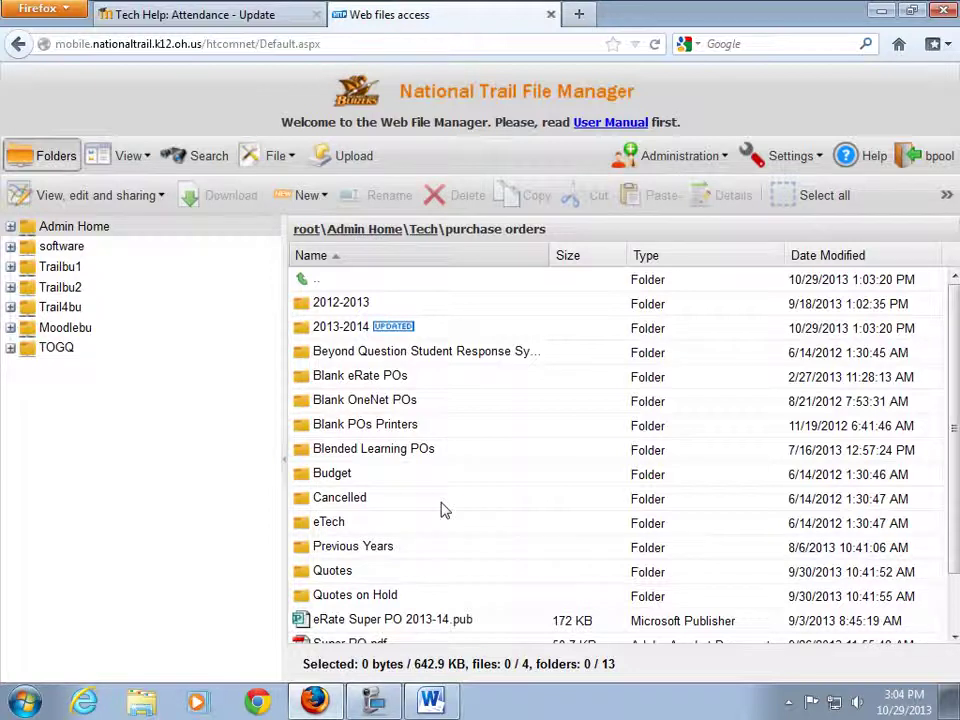
Show the root\Trailbu2 folder with the weekly folder and 21 .bkf backups.
left_click(52, 287)
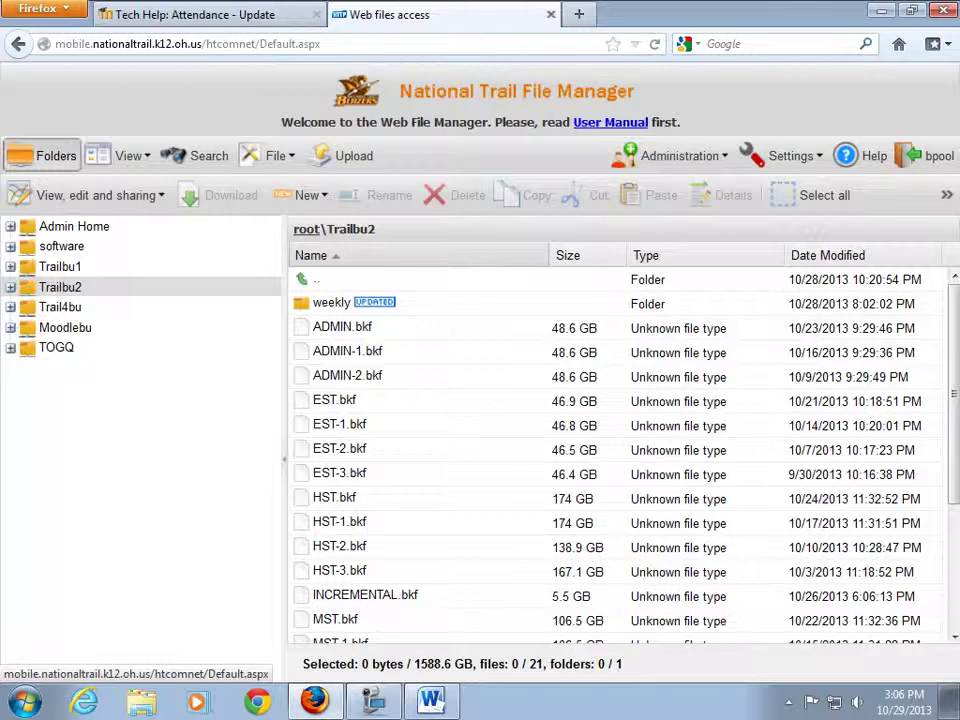
Return to Admin Home and select the Demonstration Fall 2012_Spring 2013 worksheet.
left_click(52, 230)
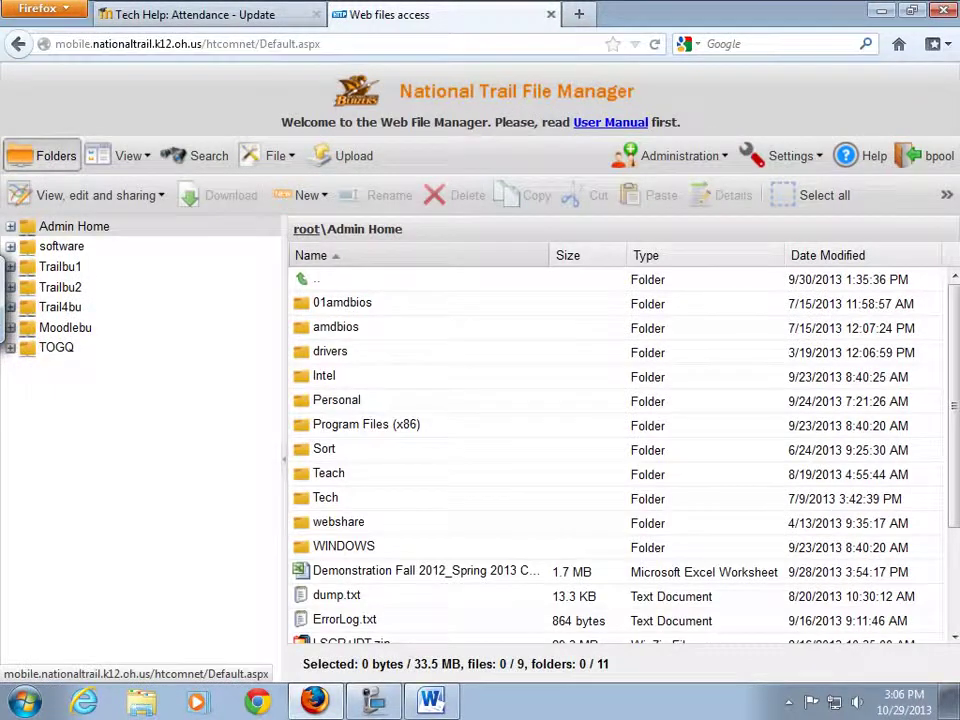
left_click(332, 572)
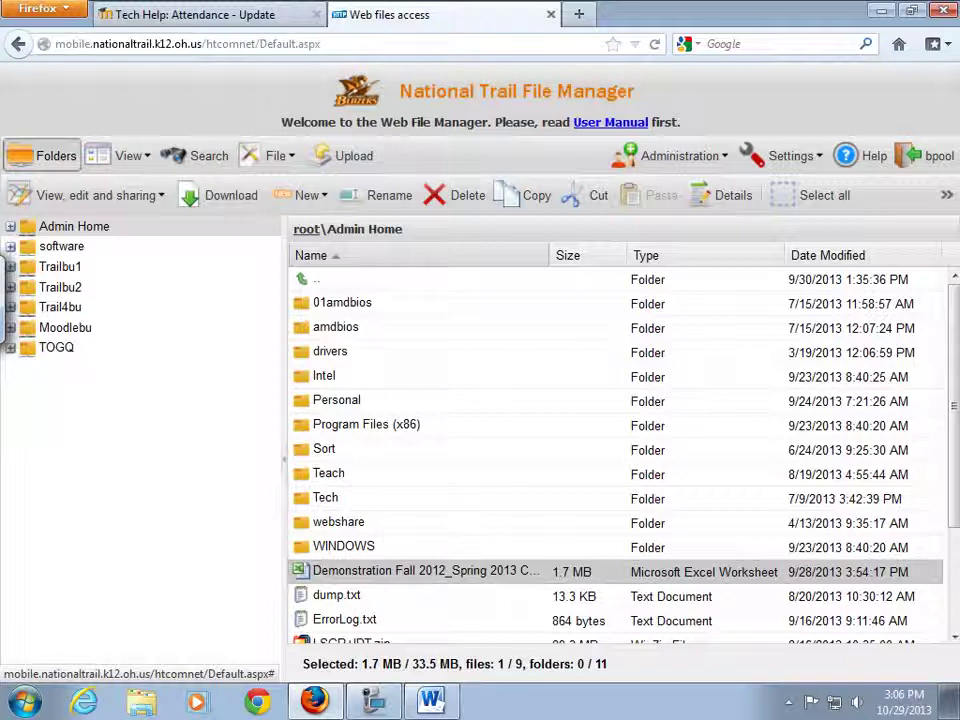